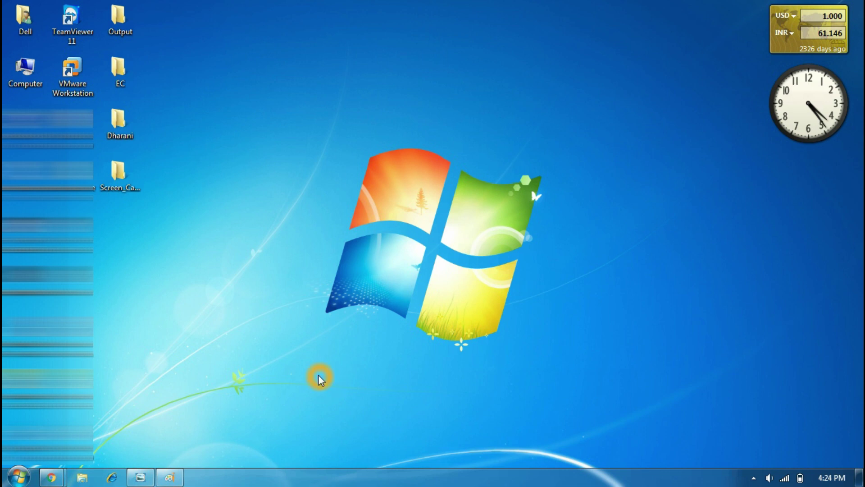
Open the Dharani folder and look over its scanned page photos and the Encumbrance PDF.
double_click(118, 120)
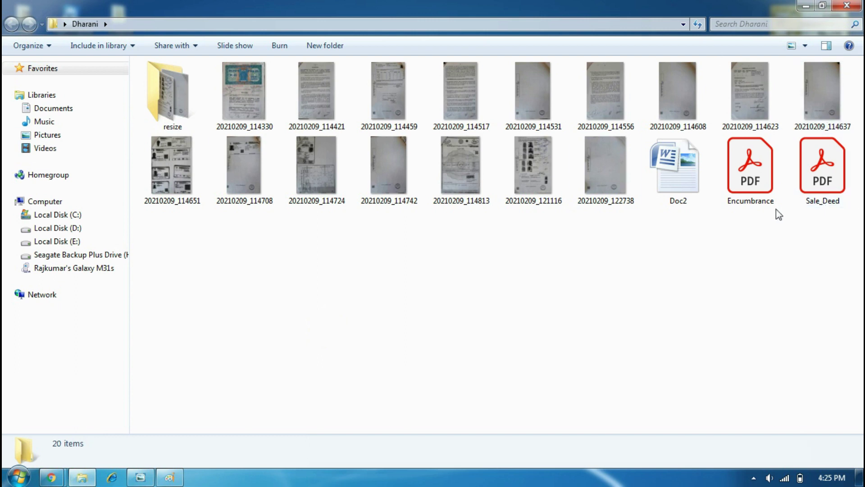
click(433, 197)
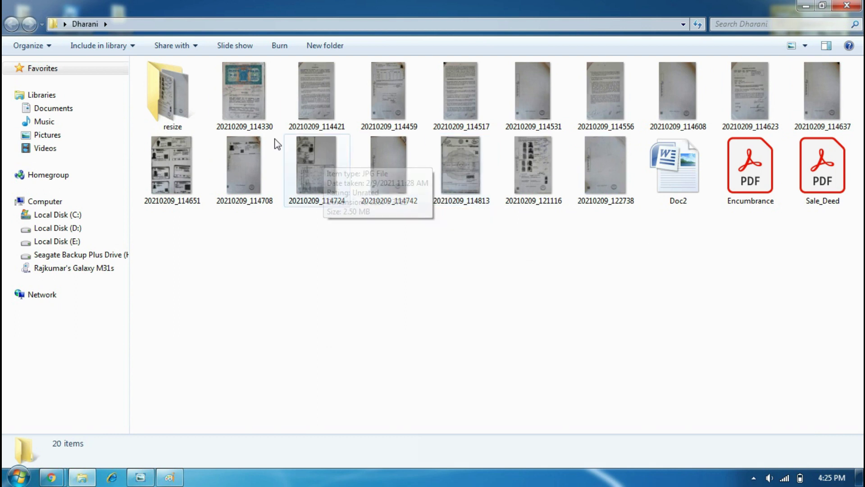
click(491, 103)
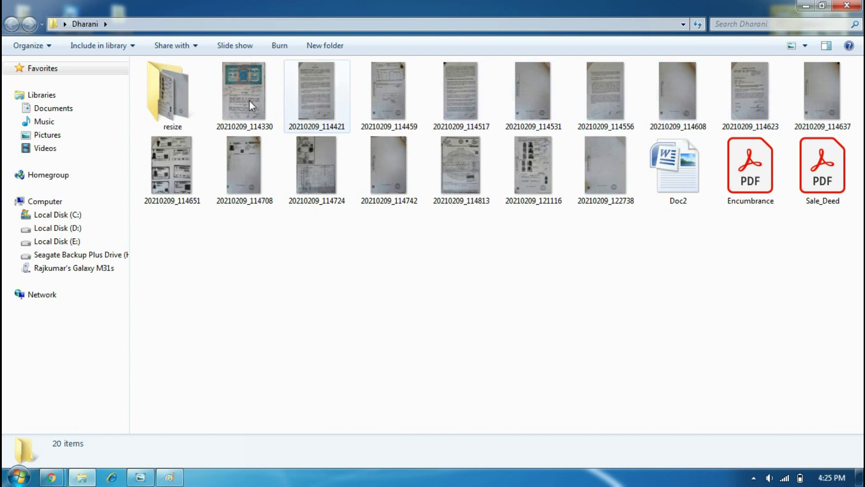
click(743, 179)
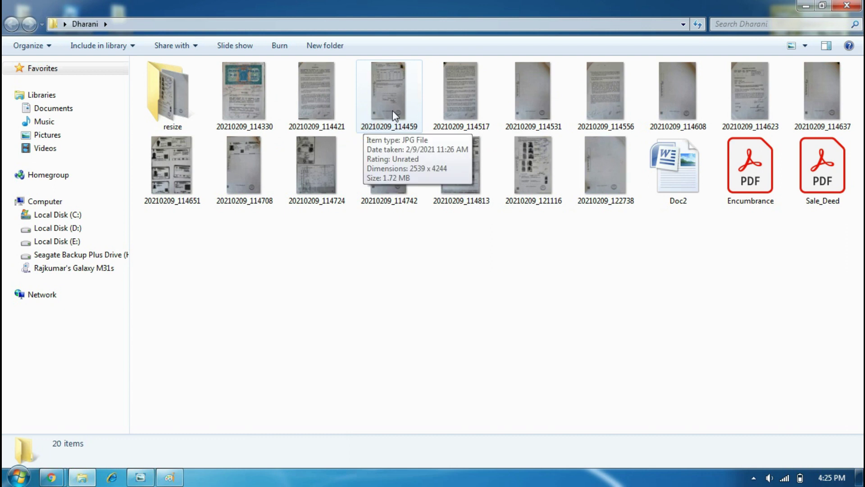
mouse_move(831, 187)
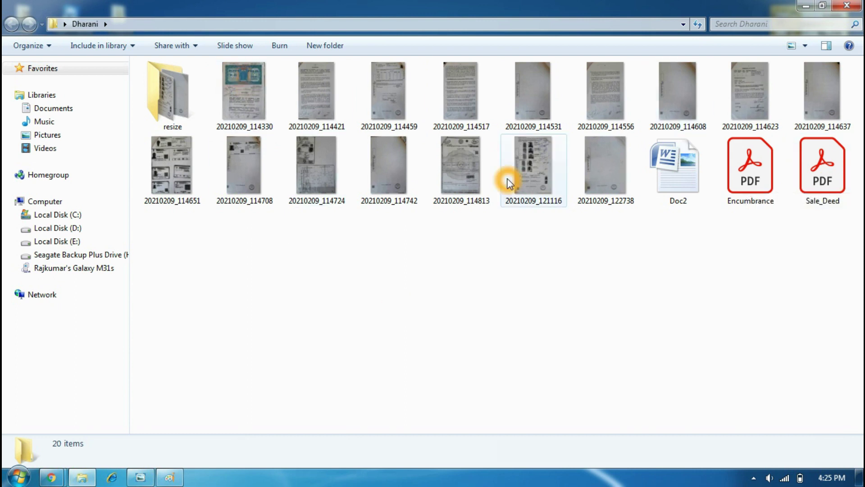
click(804, 46)
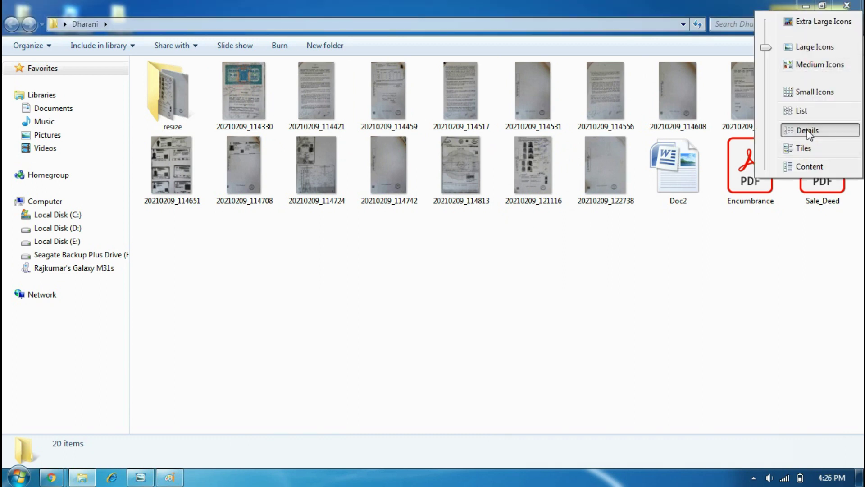
Switch the Dharani folder to Details view and select all 16 JPG photos, from 20210209_114330 onward.
click(840, 130)
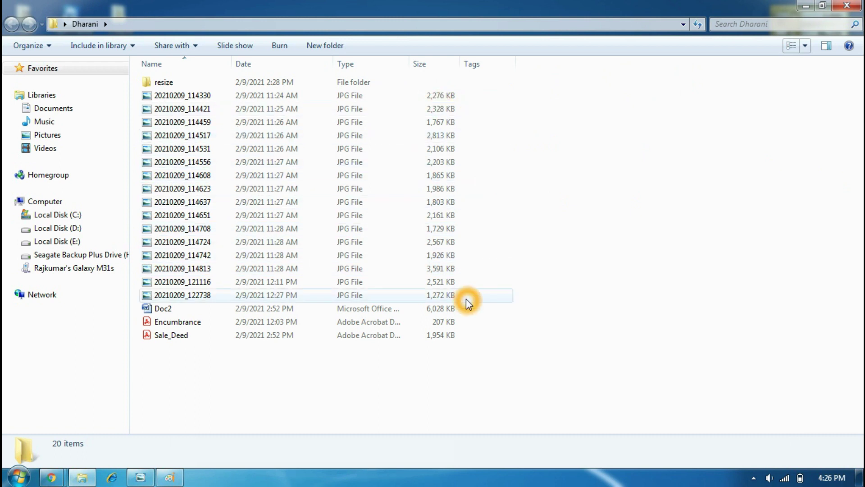
click(201, 96)
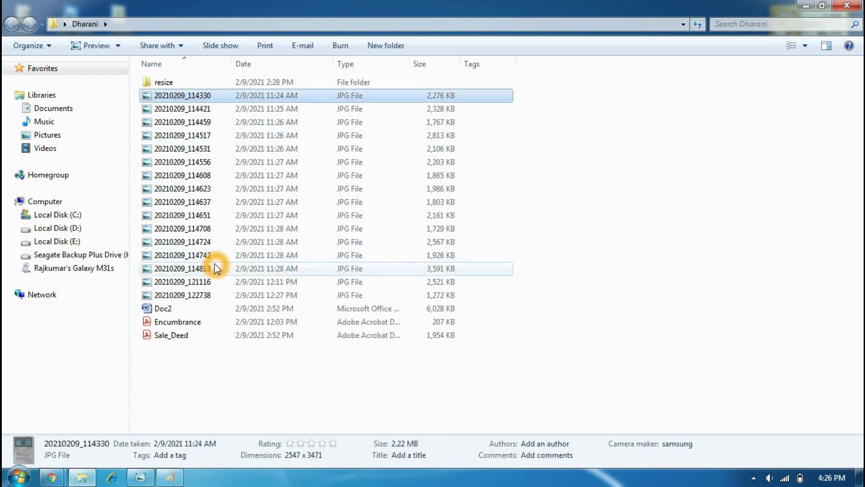
shift+click(195, 294)
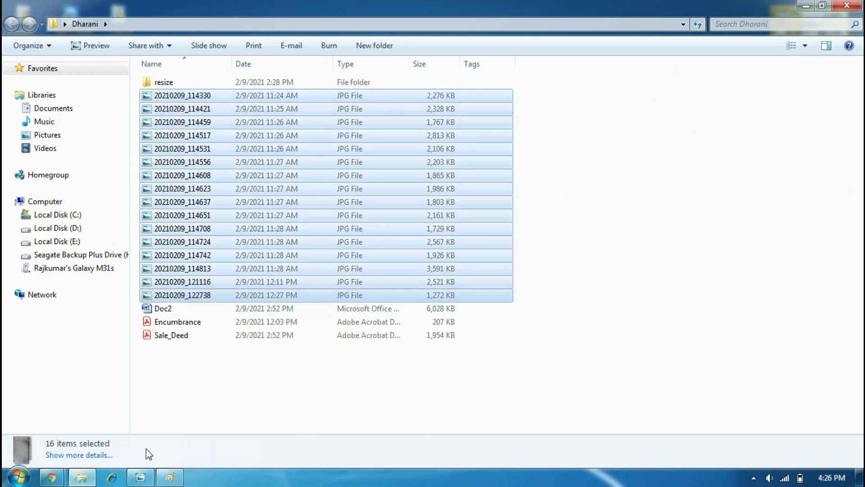
right_click(479, 271)
click(452, 339)
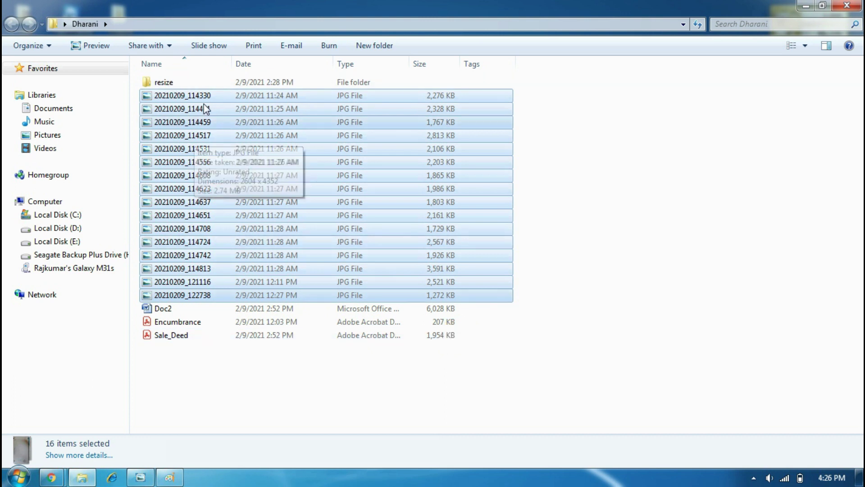
Open the resize subfolder and list its 16 compressed JPGs (64–220 KB) in Details view.
double_click(174, 81)
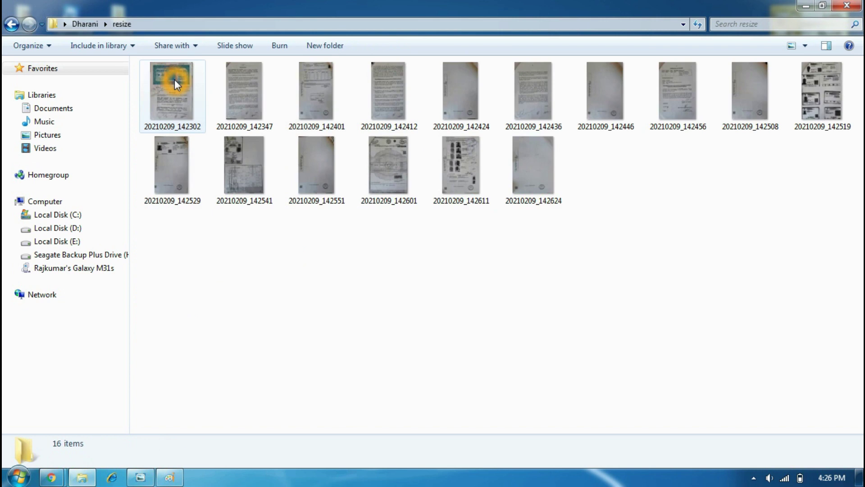
click(805, 46)
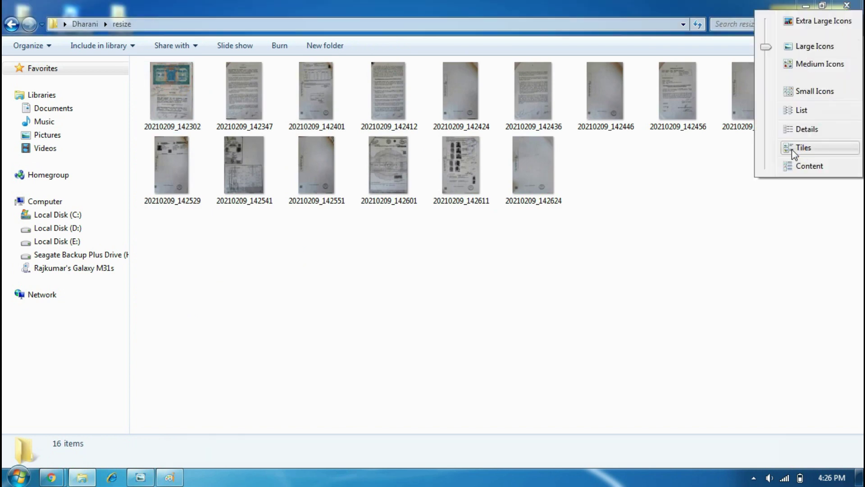
click(801, 131)
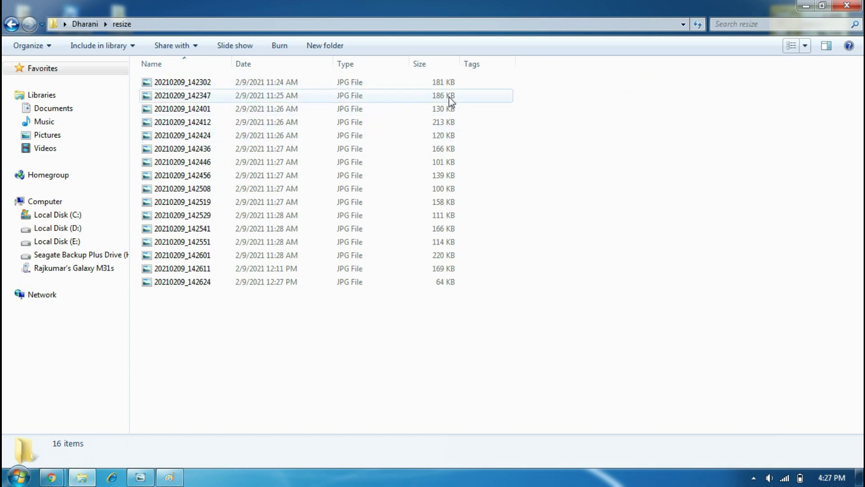
click(460, 89)
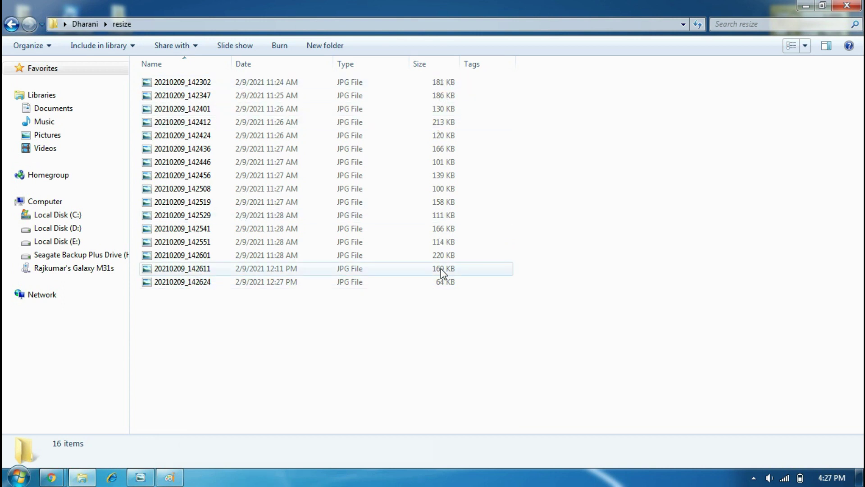
Return to the Dharani folder and open Encumbrance.pdf in Acrobat Reader.
click(85, 26)
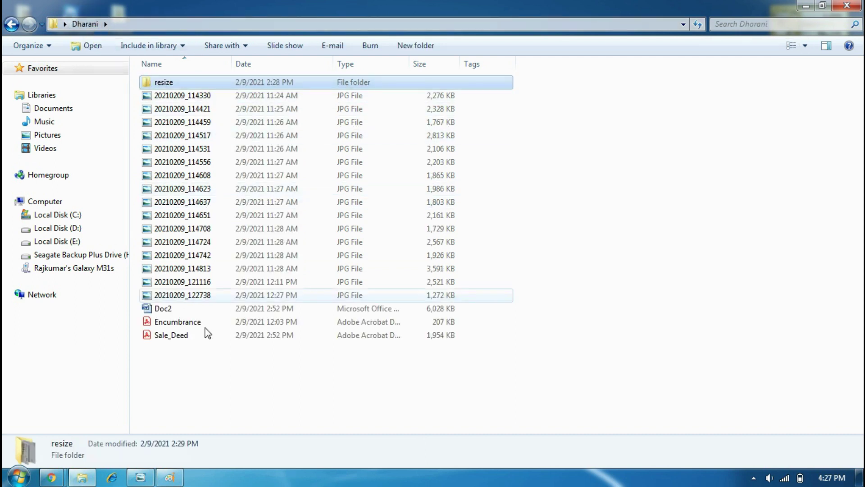
click(156, 313)
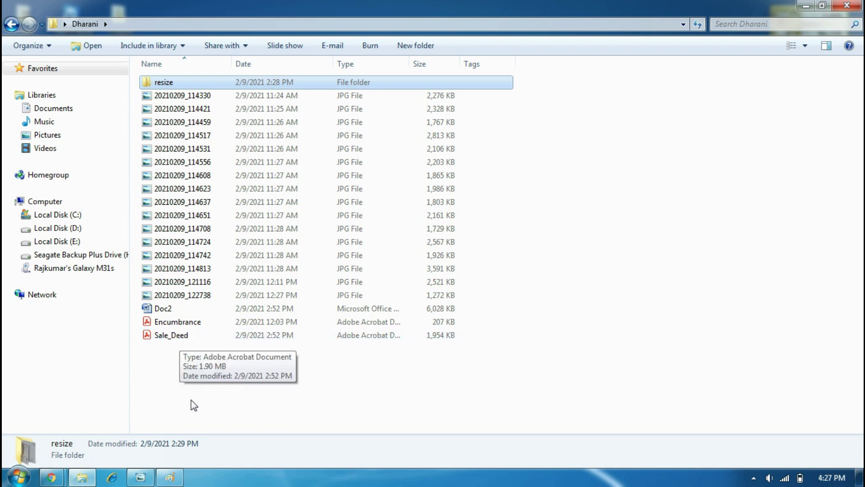
click(358, 412)
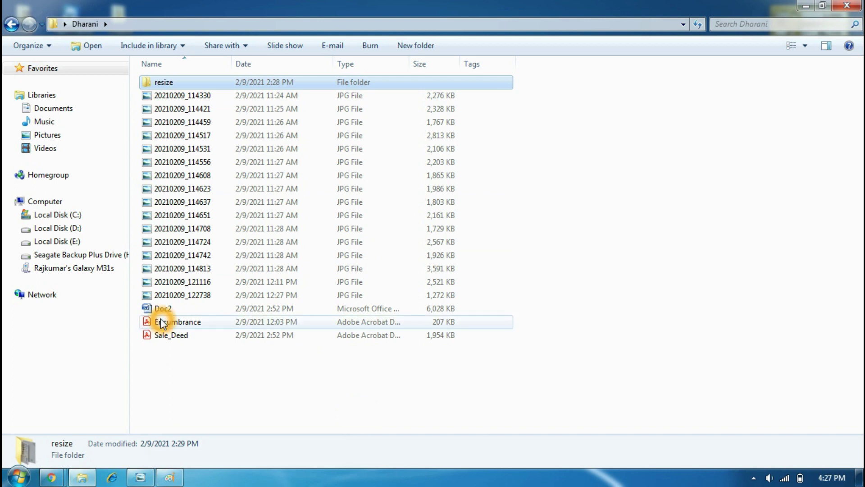
click(174, 322)
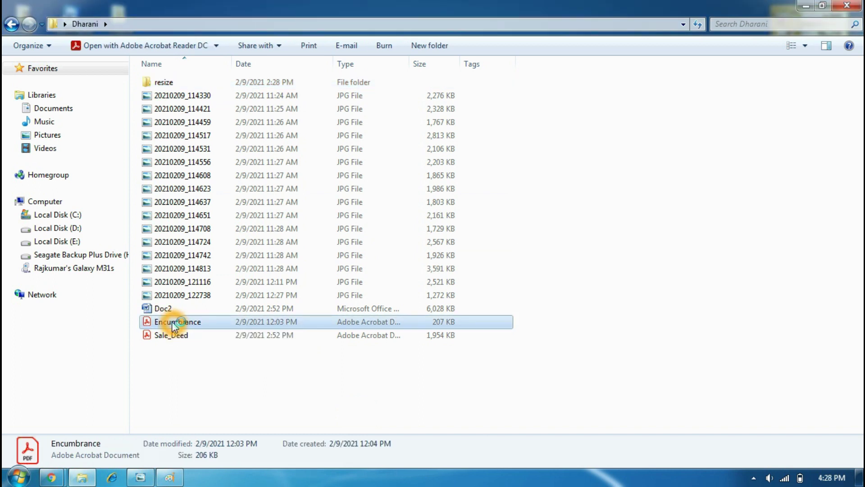
double_click(174, 322)
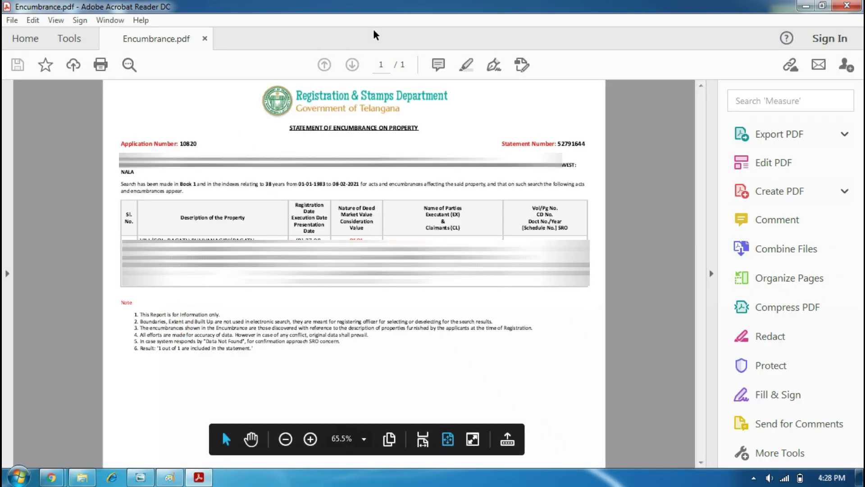
Review the one-page Encumbrance statement, then close Acrobat Reader.
click(410, 298)
click(430, 112)
click(487, 130)
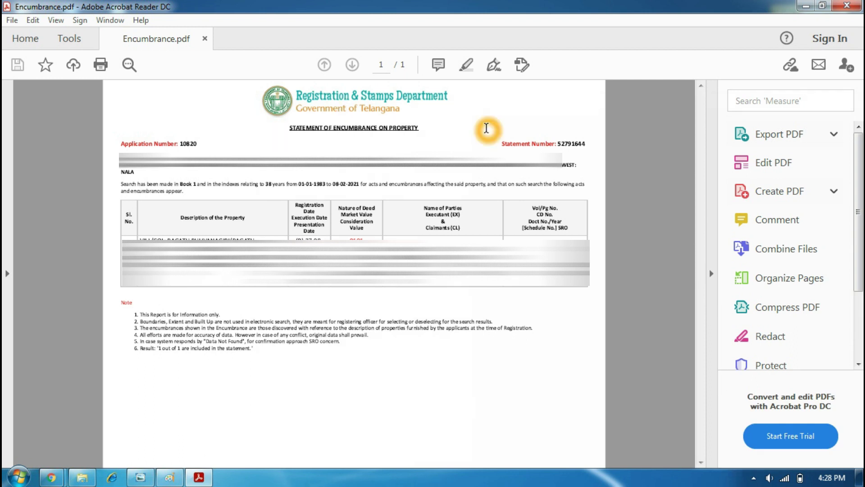
click(821, 6)
click(842, 8)
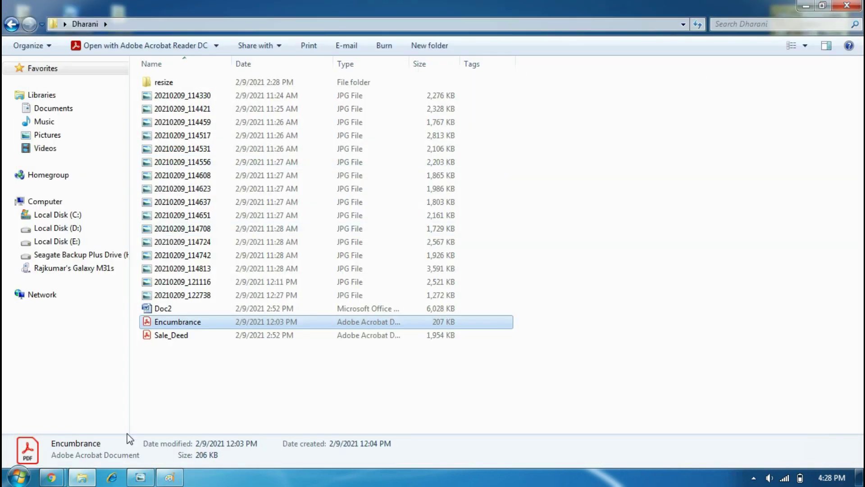
In Chrome, open the Encumbrance Search (EC) form on the Telangana Registration & Stamps site.
mouse_move(49, 479)
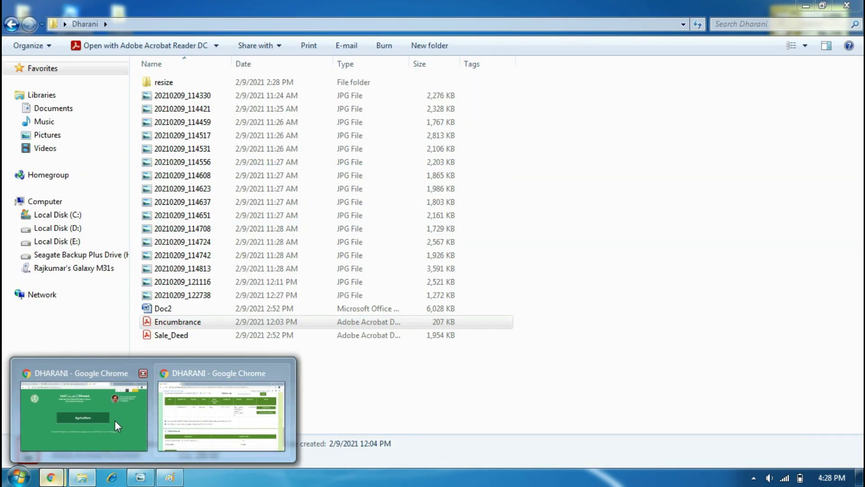
click(83, 408)
click(81, 12)
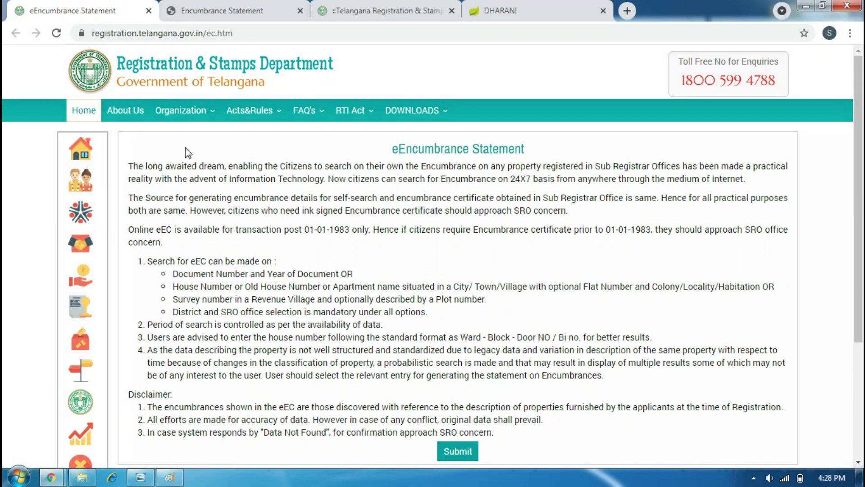
click(327, 8)
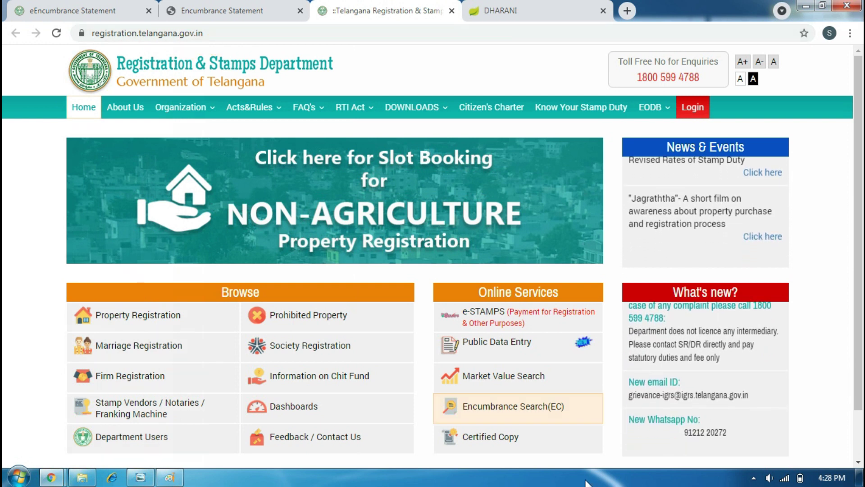
click(535, 415)
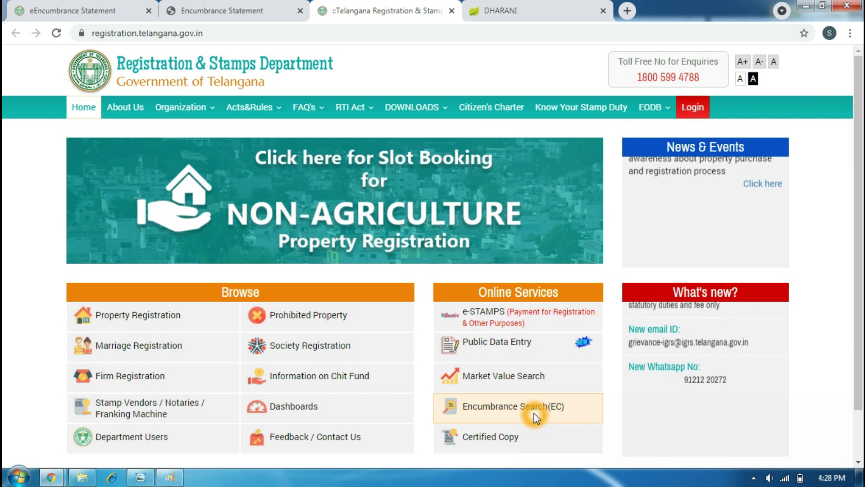
click(58, 12)
click(437, 420)
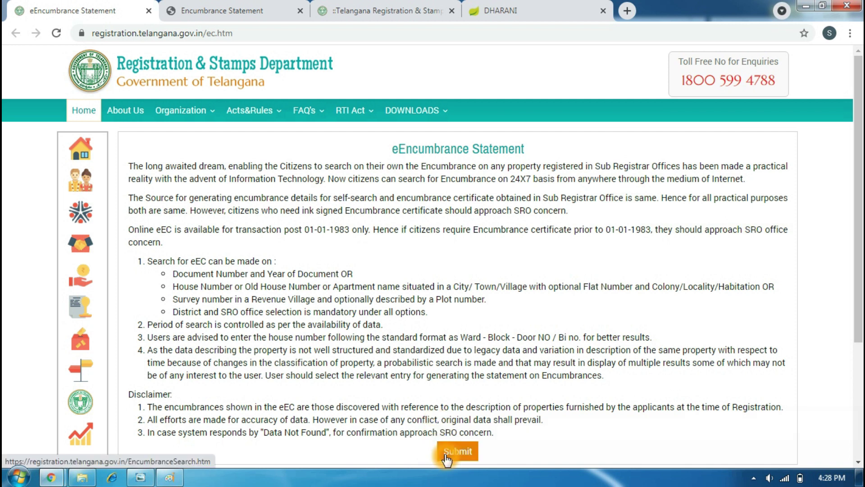
click(193, 10)
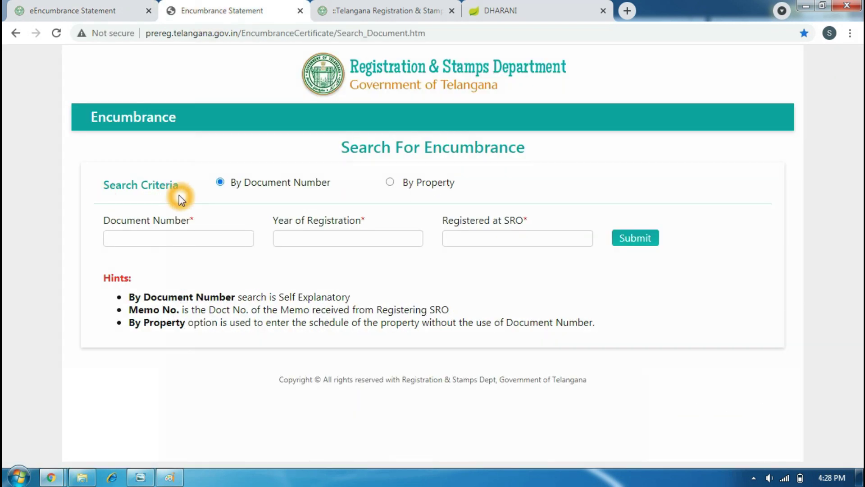
Search by the document number and request the 1983–2021 statement for the found property.
click(633, 241)
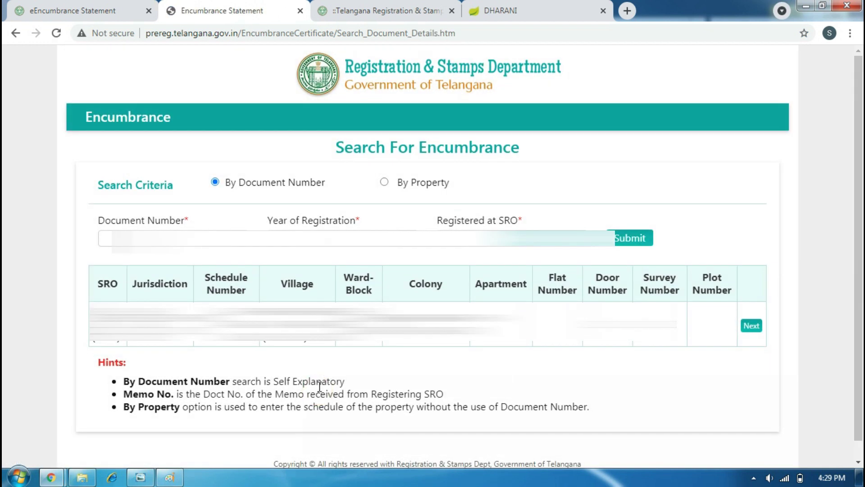
click(751, 326)
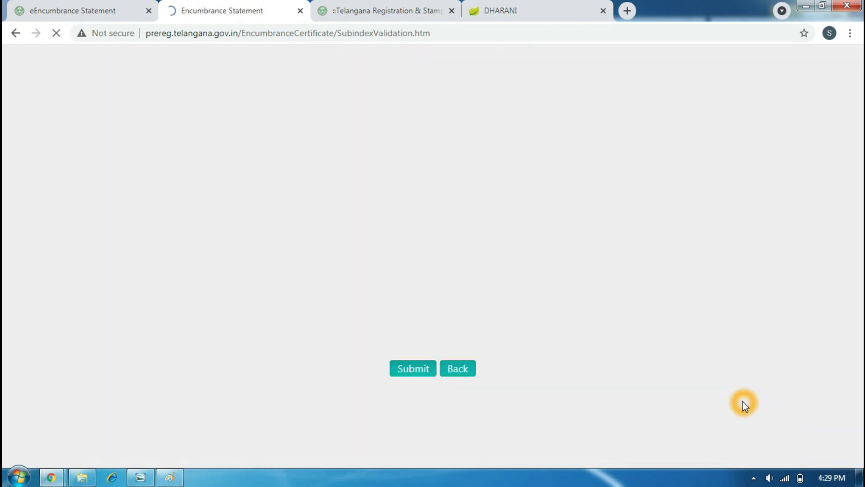
click(362, 288)
click(408, 373)
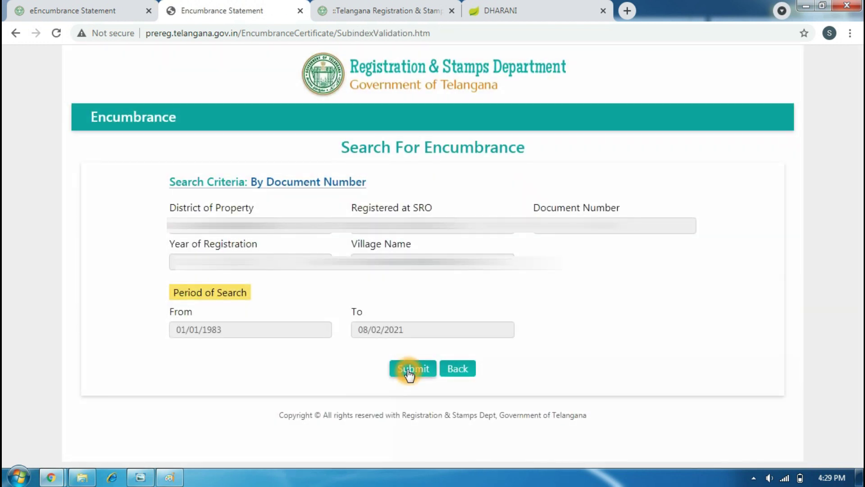
click(408, 373)
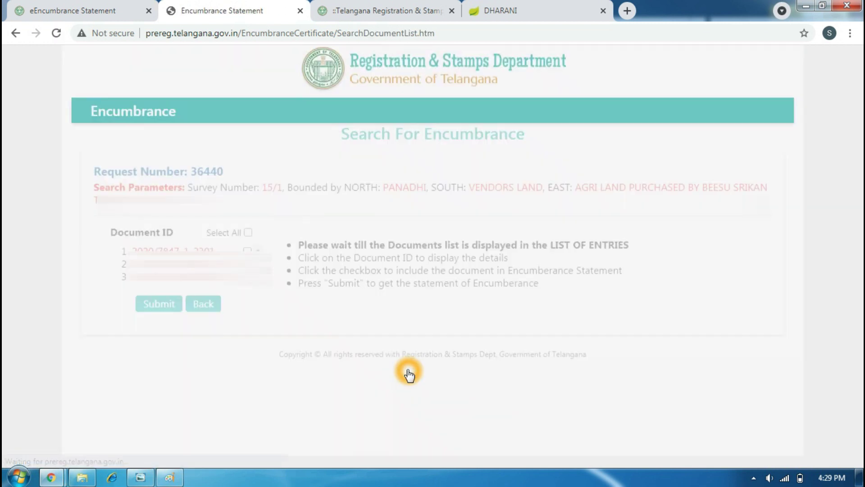
click(242, 294)
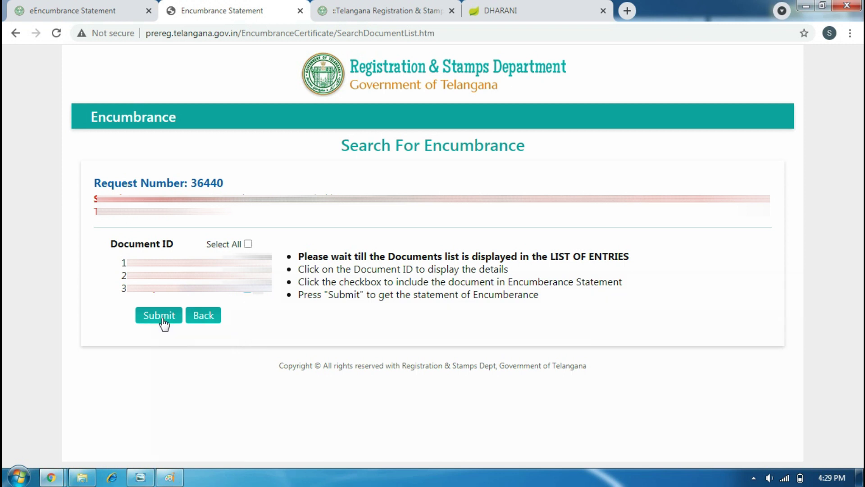
click(218, 367)
click(154, 315)
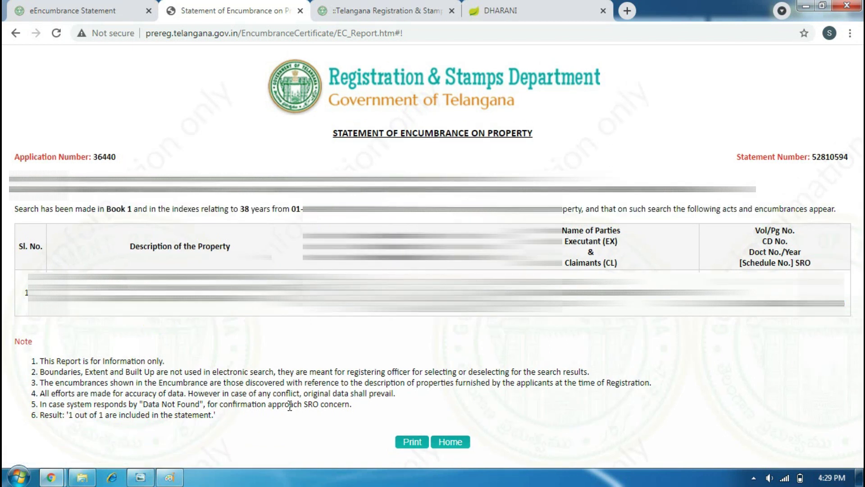
click(413, 443)
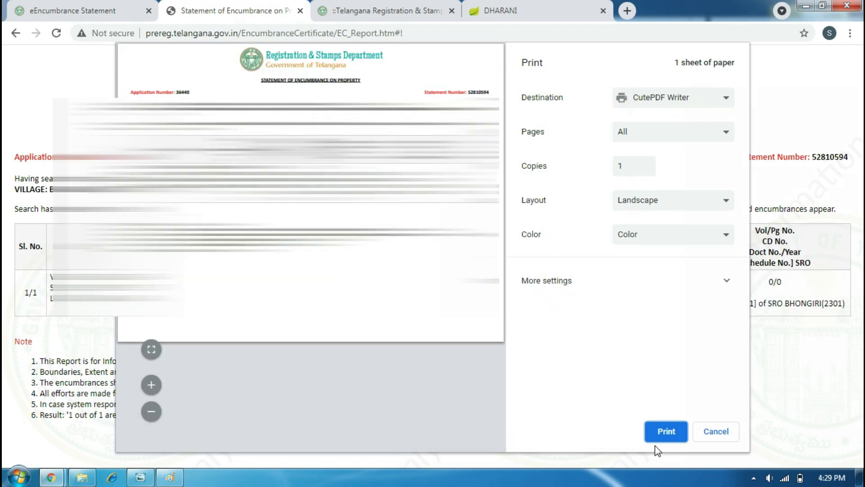
Print the statement with CutePDF Writer, dismiss its Save As prompt, and minimize the windows.
click(666, 432)
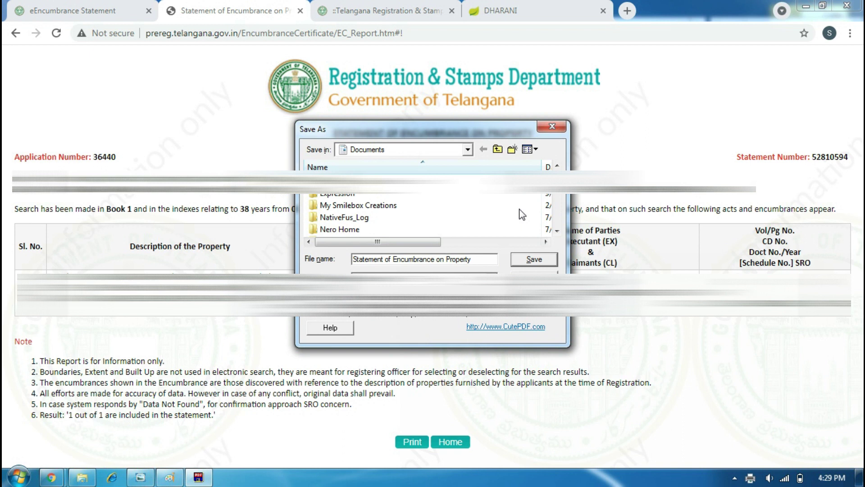
click(546, 126)
click(799, 6)
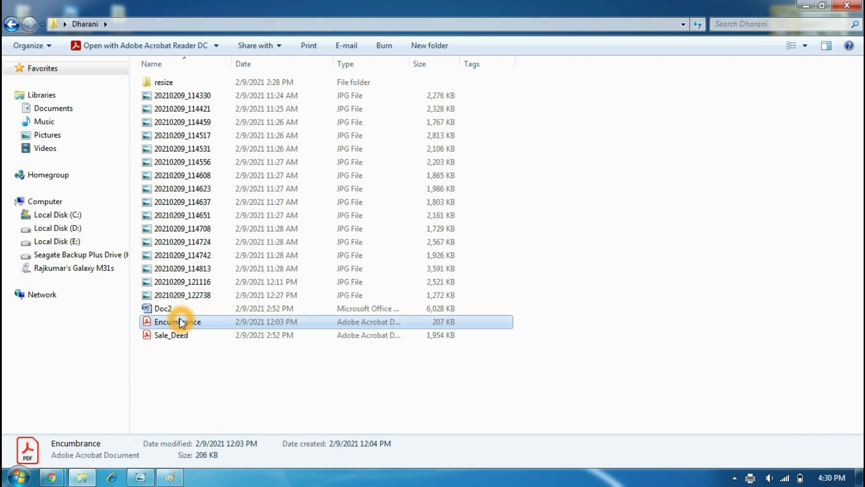
click(806, 6)
Refresh the desktop and go to Dharani's Agriculture mutation application login in Chrome.
right_click(238, 117)
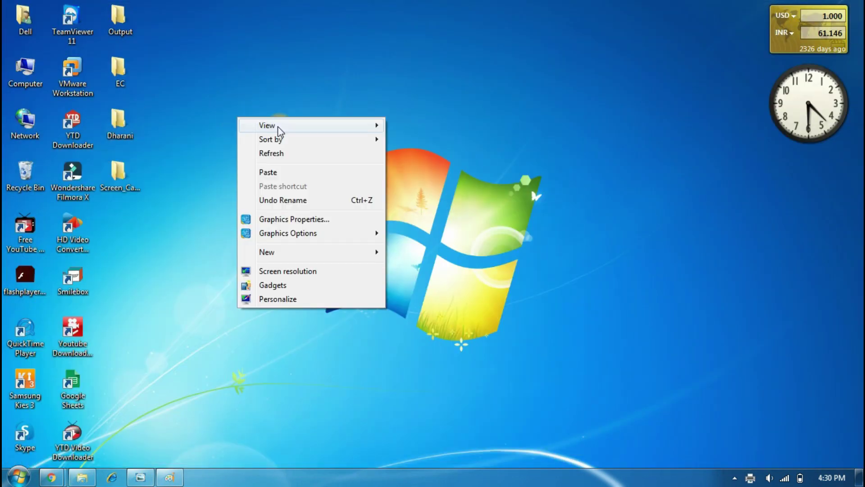
click(280, 155)
mouse_move(51, 477)
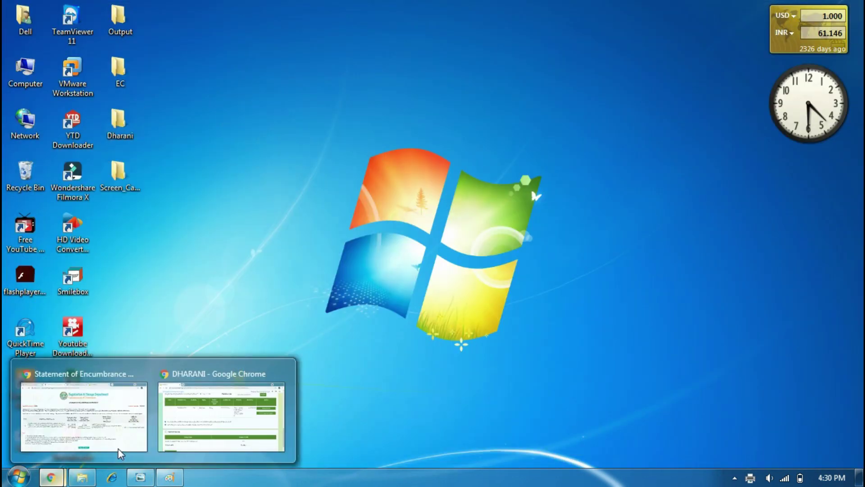
click(119, 450)
click(499, 12)
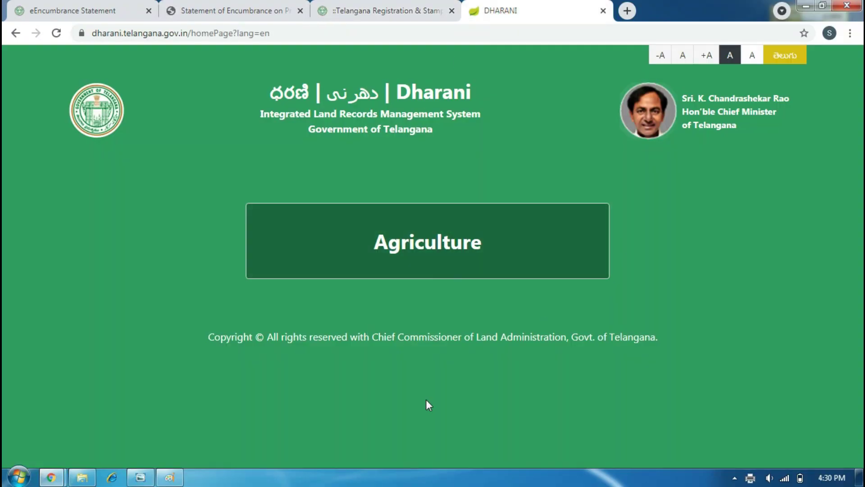
click(418, 242)
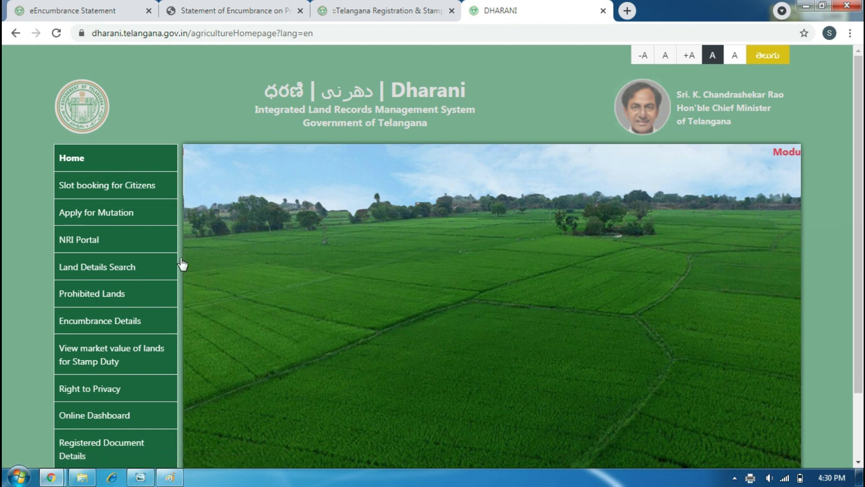
click(109, 215)
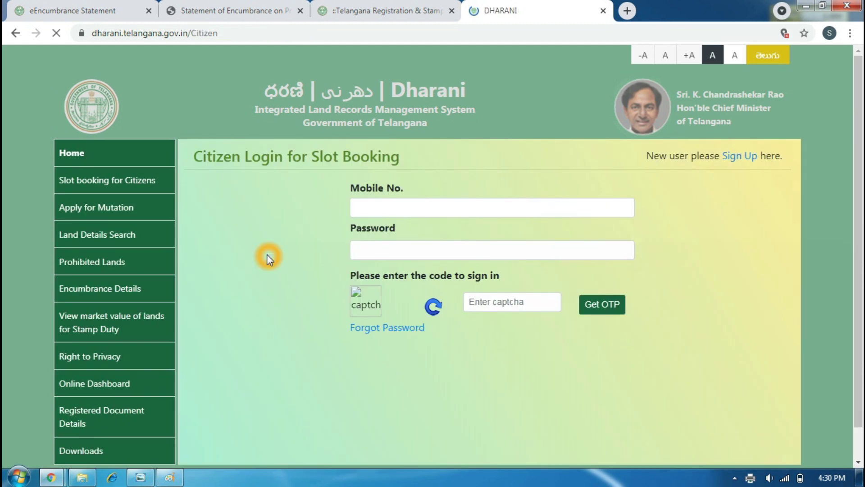
Enter the mobile number, account password and captcha on the slot-booking login.
click(396, 207)
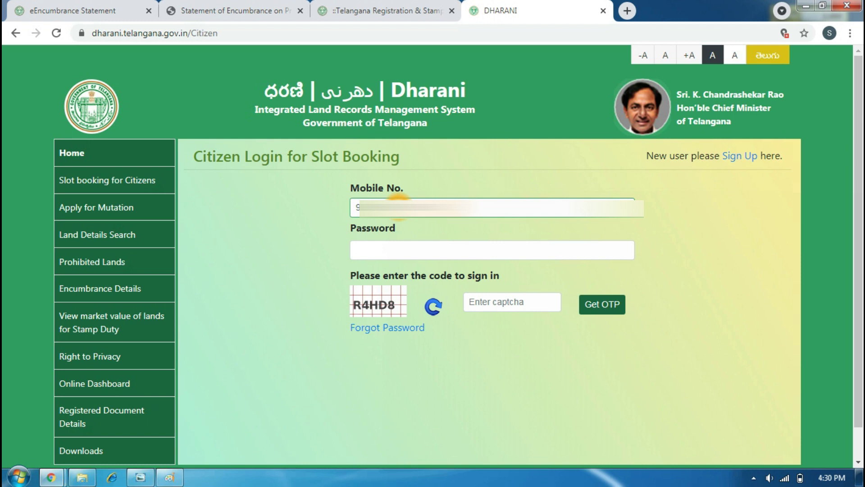
click(387, 248)
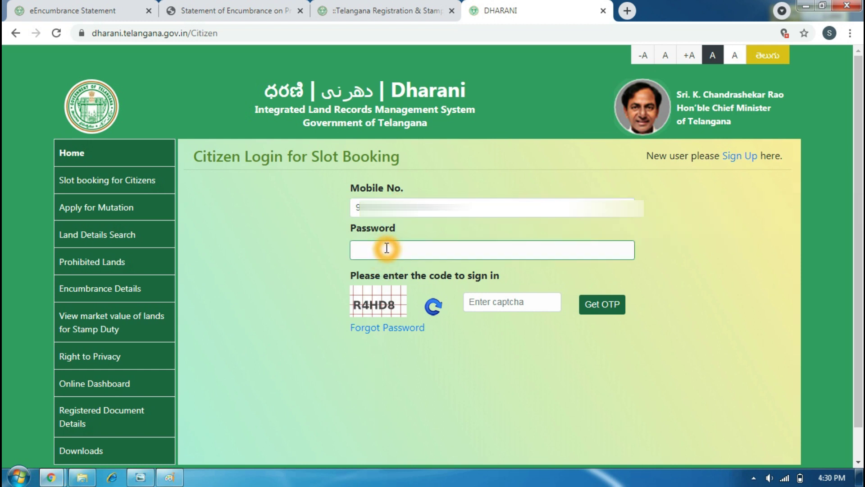
text(•)
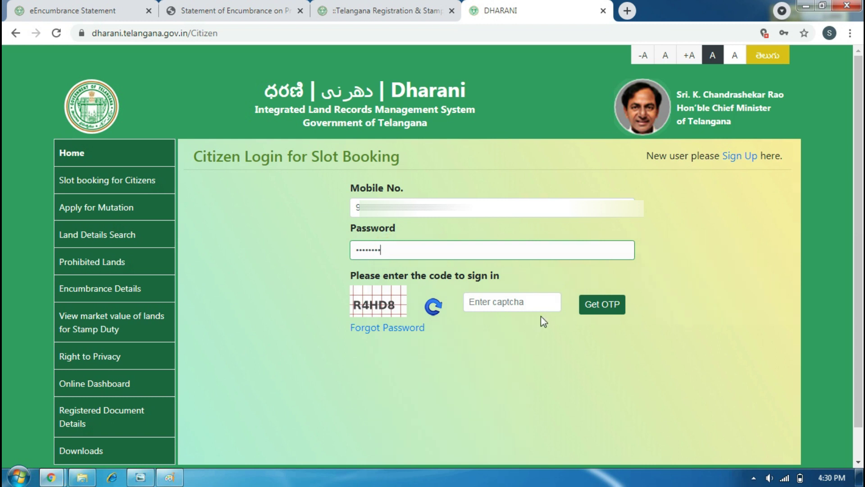
click(522, 304)
text(R)
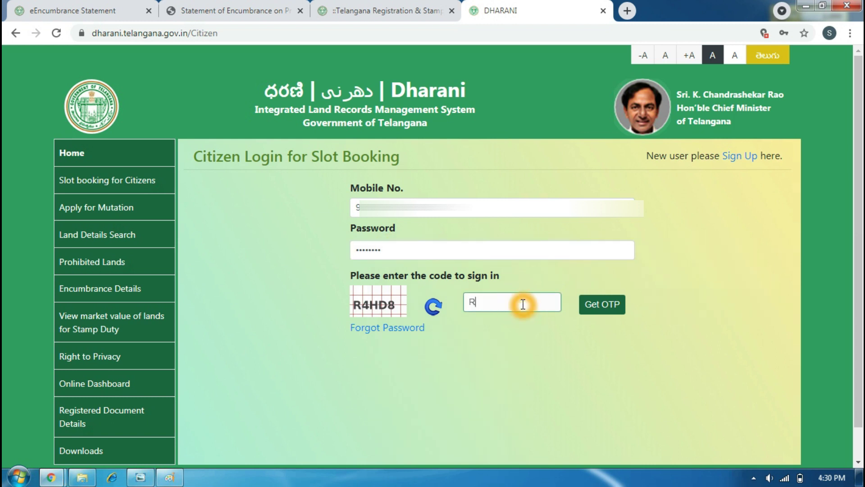
text(4H)
Request an OTP, enter the received code, and validate it to complete sign-in.
click(594, 305)
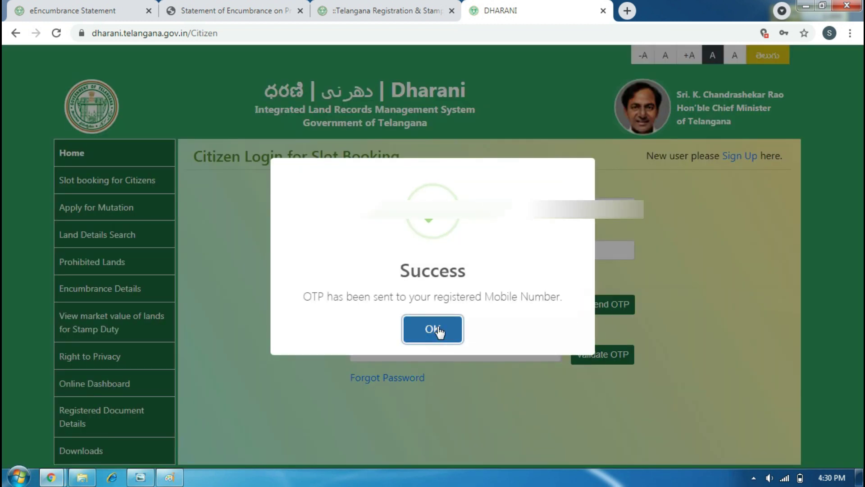
click(438, 329)
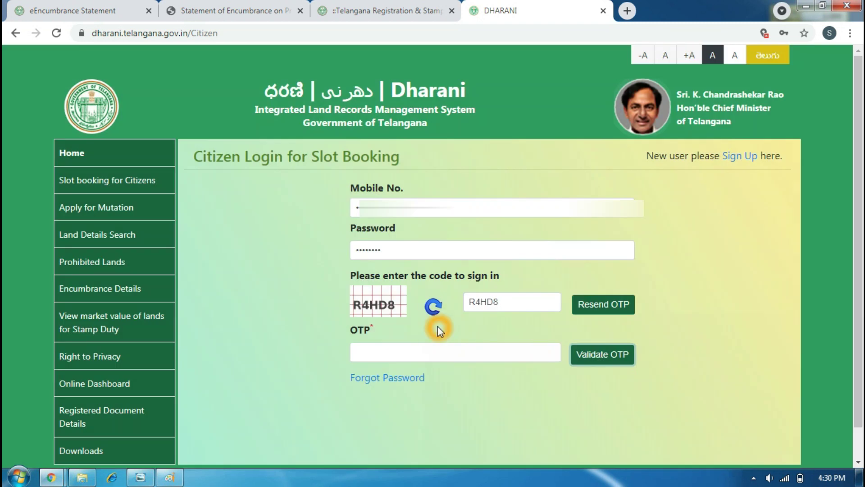
click(397, 354)
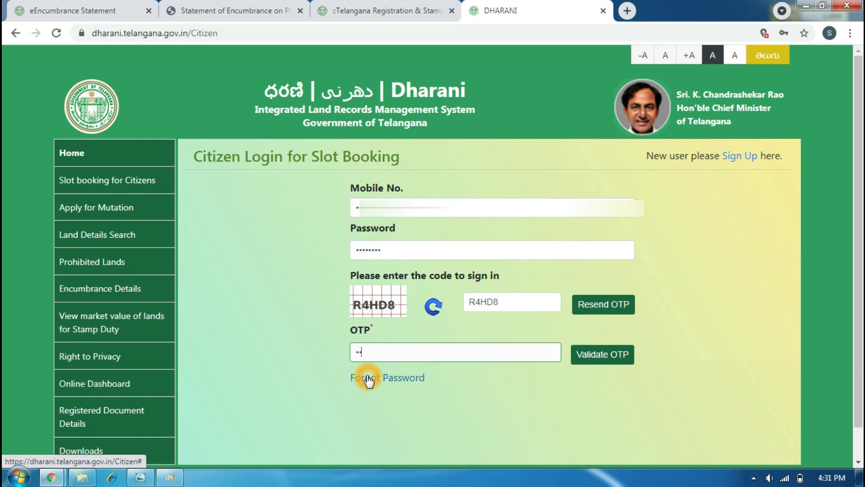
text(•)
click(590, 355)
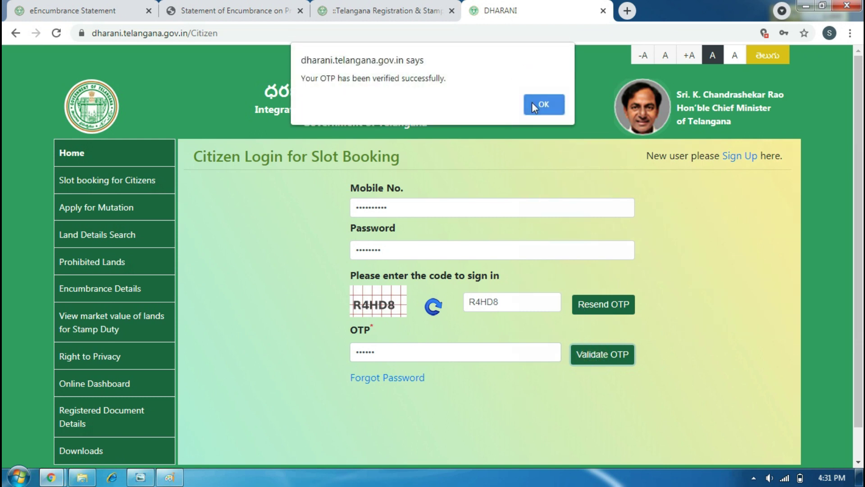
click(531, 108)
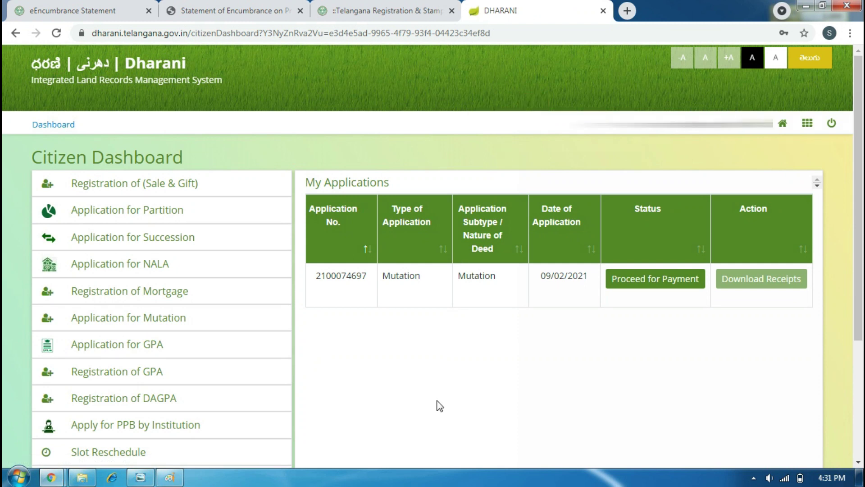
From the Citizen Dashboard's left menu, choose Application for Mutation.
click(441, 402)
scroll(405, 344, down, 3)
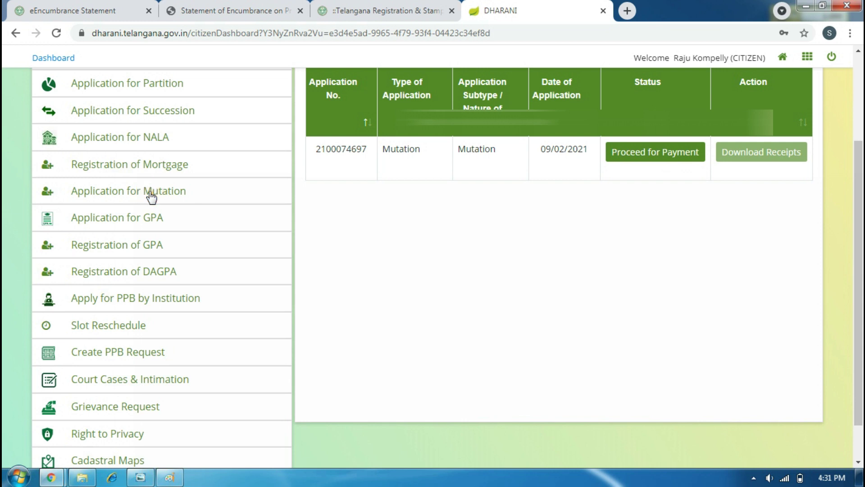
click(150, 193)
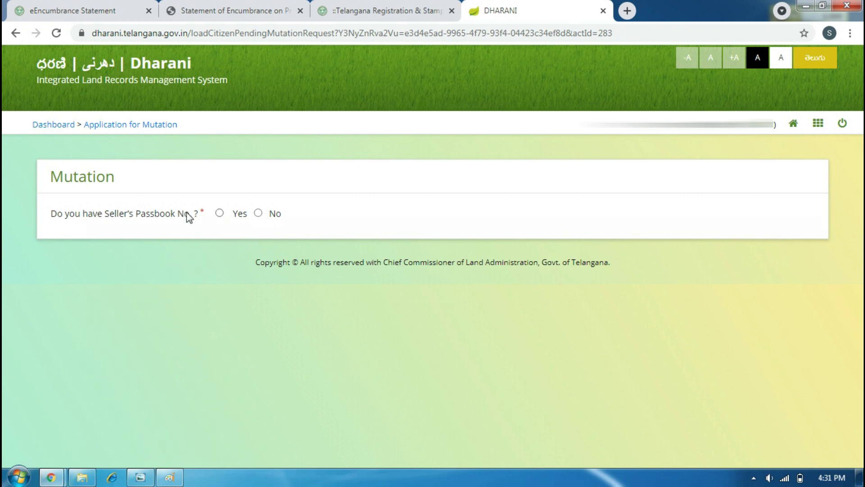
Answer No to the seller passbook question and pick district Yadadri Bhuvanagiri, mandal Bhongir.
click(165, 225)
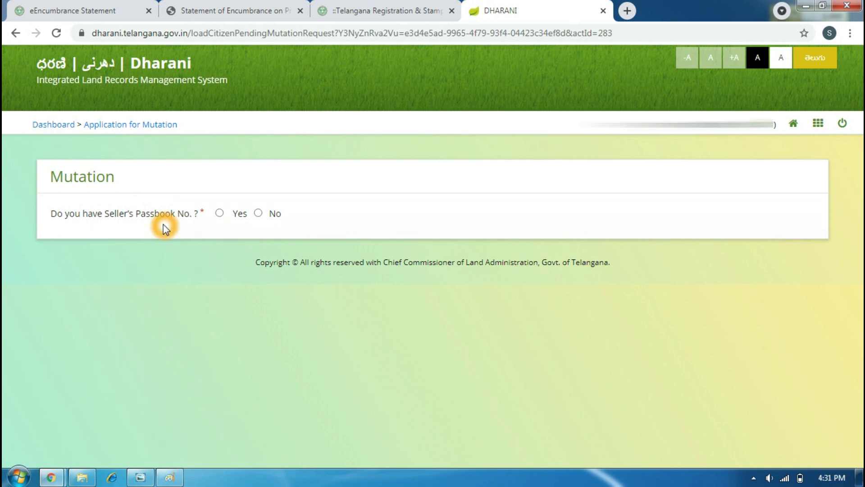
click(258, 212)
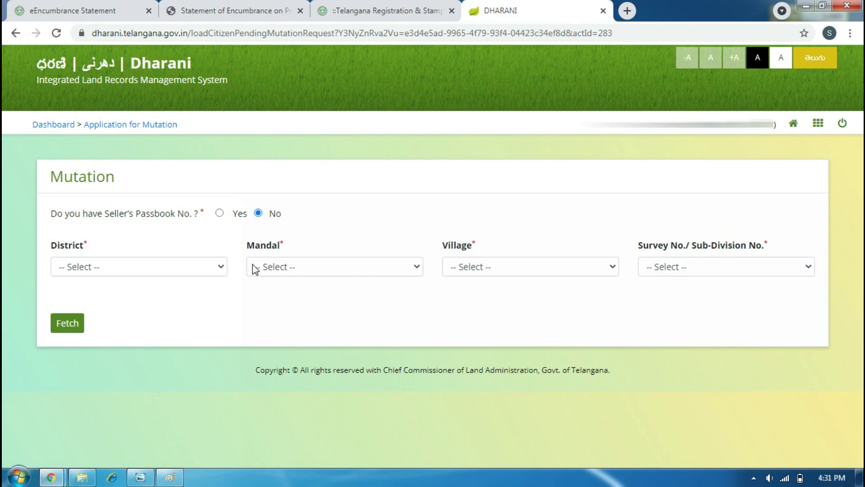
click(744, 274)
click(206, 266)
scroll(230, 205, down, 8)
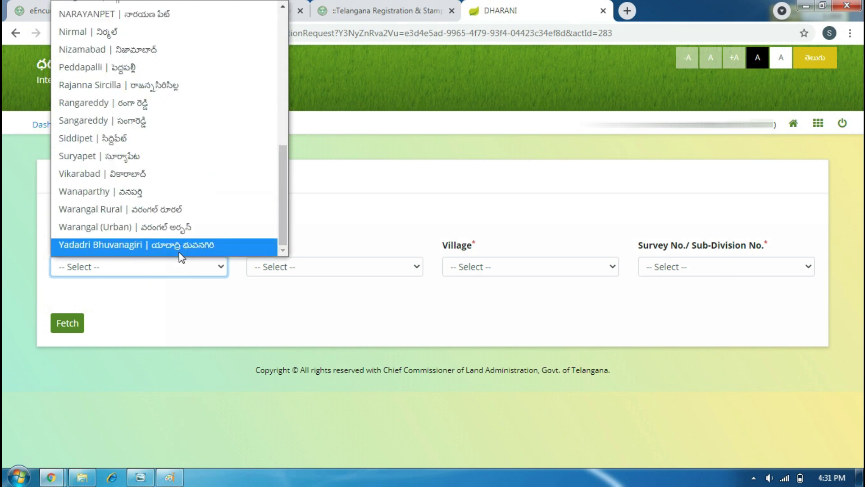
click(178, 249)
click(410, 269)
scroll(360, 239, down, 3)
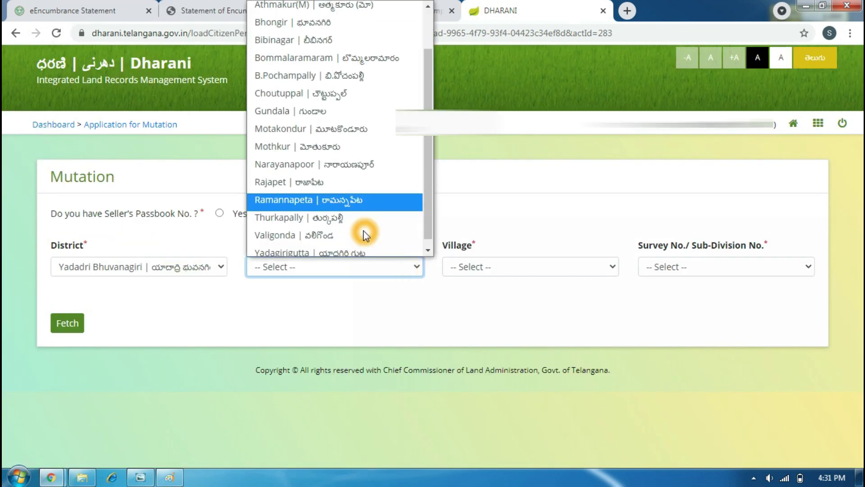
scroll(358, 189, up, 2)
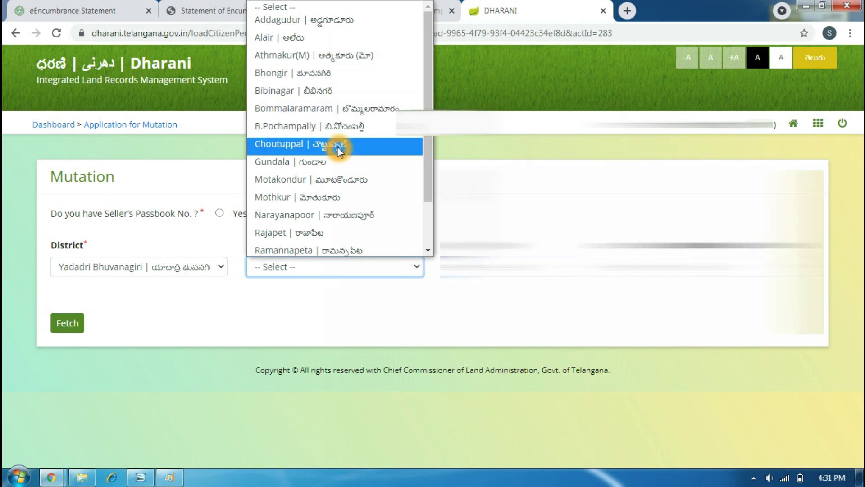
click(343, 84)
Choose the property's village and survey number 15/1, then fetch the seller details.
click(533, 266)
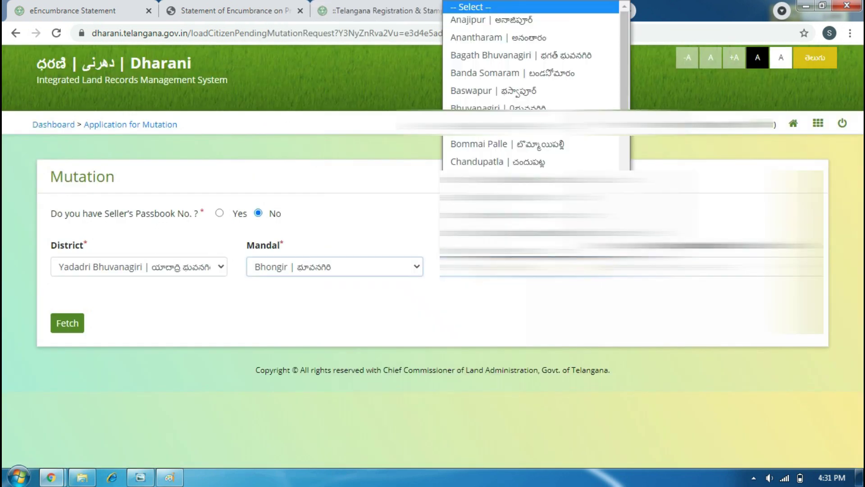
scroll(531, 139, up, 15)
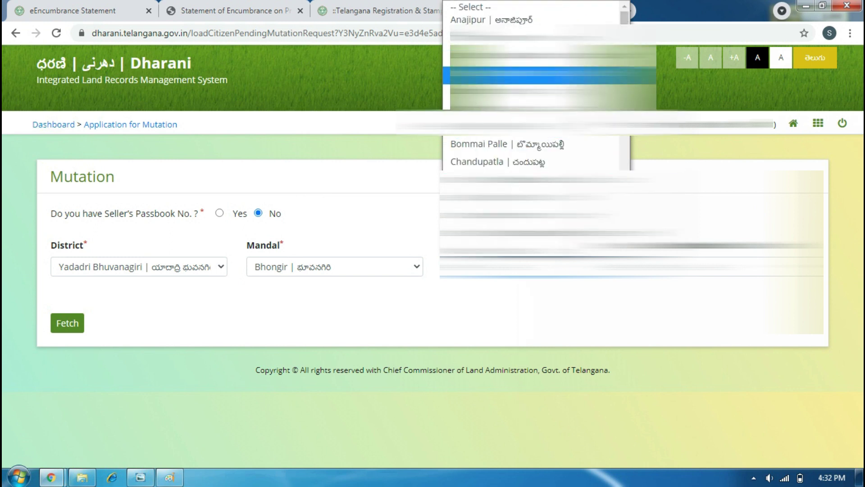
click(553, 58)
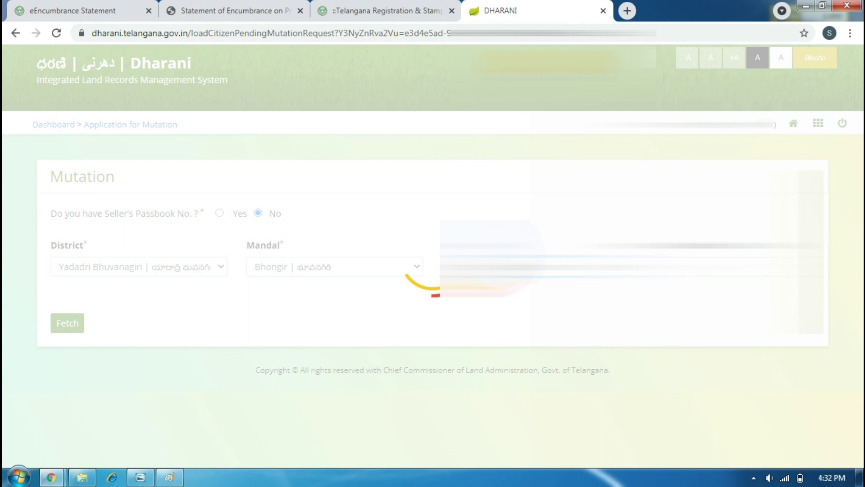
click(765, 267)
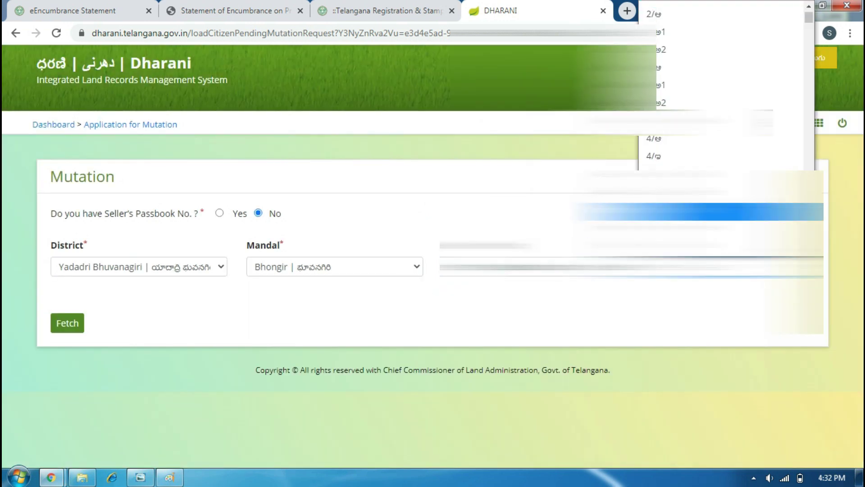
scroll(721, 86, down, 10)
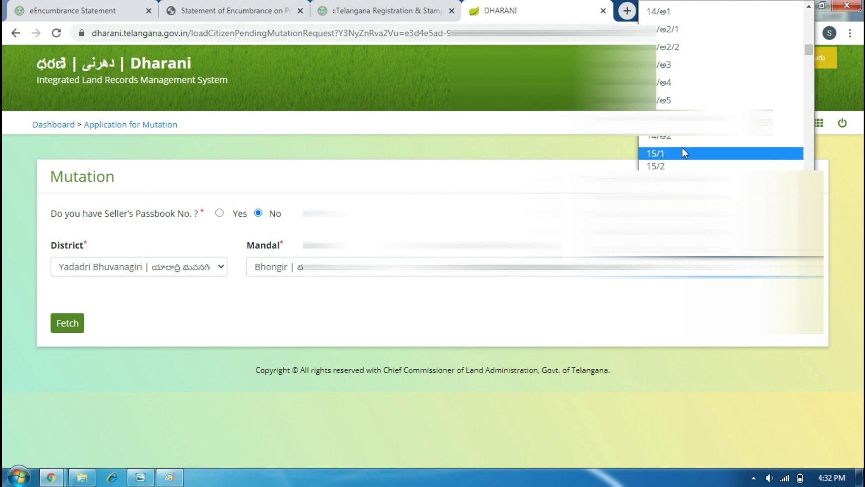
click(682, 153)
click(687, 270)
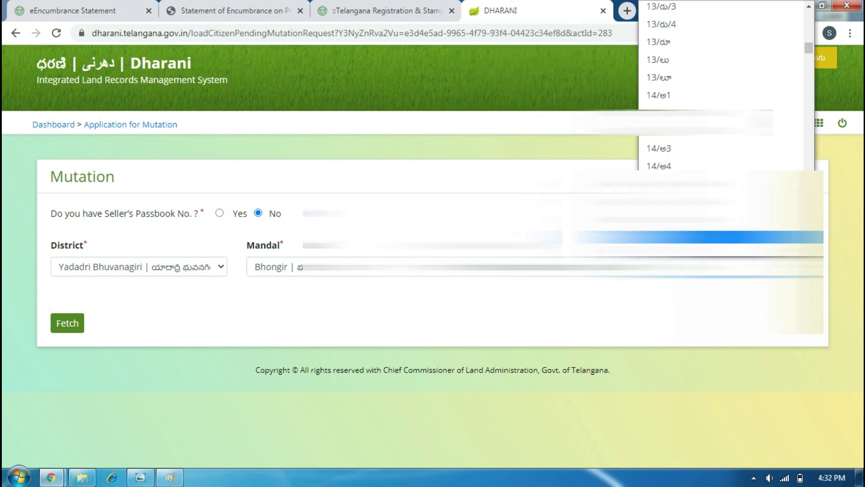
click(682, 237)
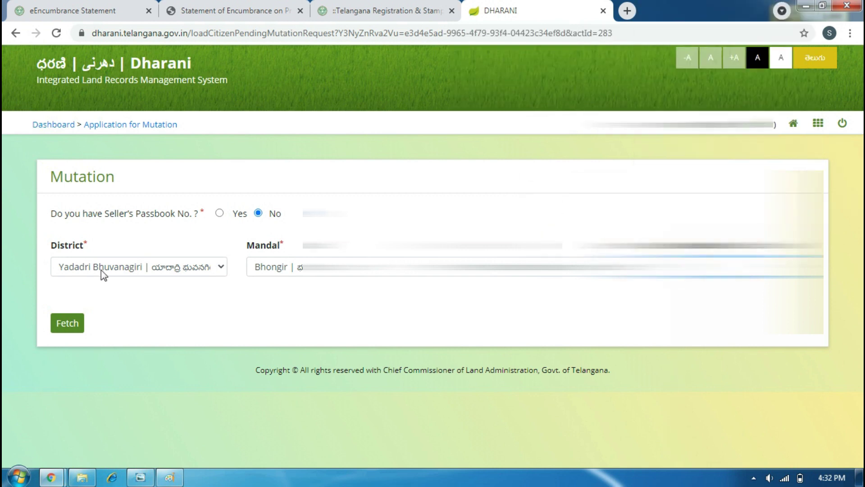
click(61, 326)
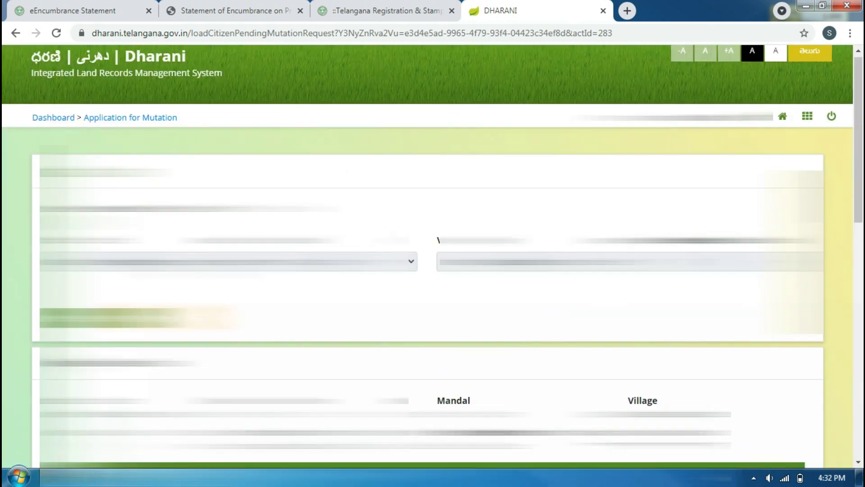
Tick the second seller land row and enter 0.06 as its extent purchased.
scroll(427, 257, up, 1)
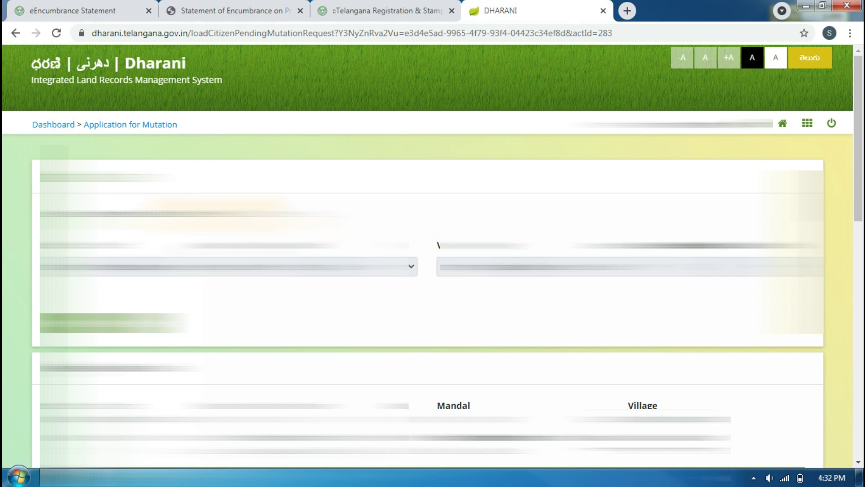
scroll(262, 336, down, 11)
scroll(261, 337, up, 4)
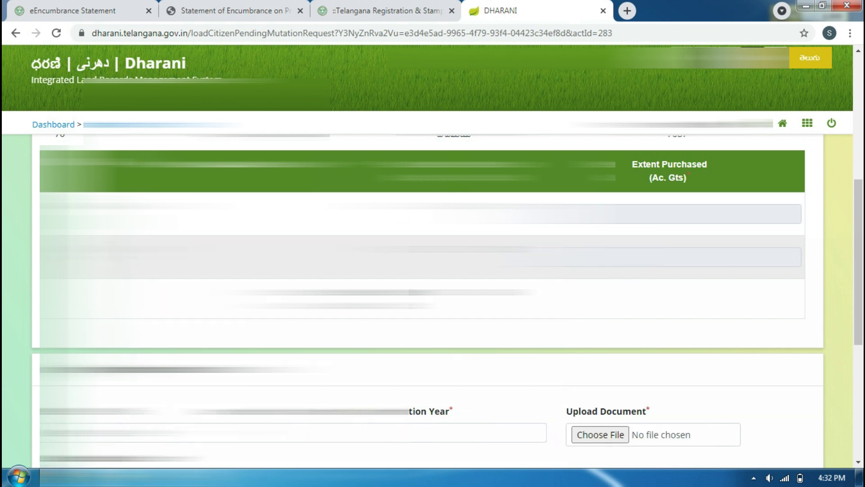
scroll(432, 271, up, 6)
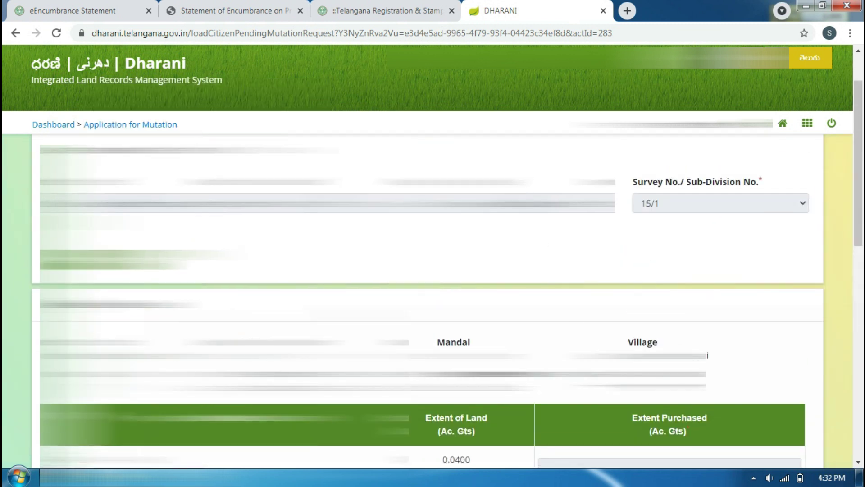
scroll(433, 270, down, 4)
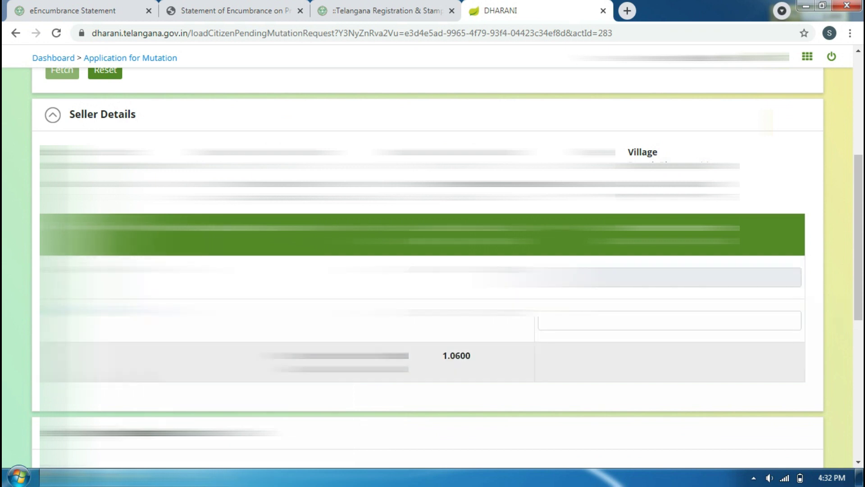
click(580, 322)
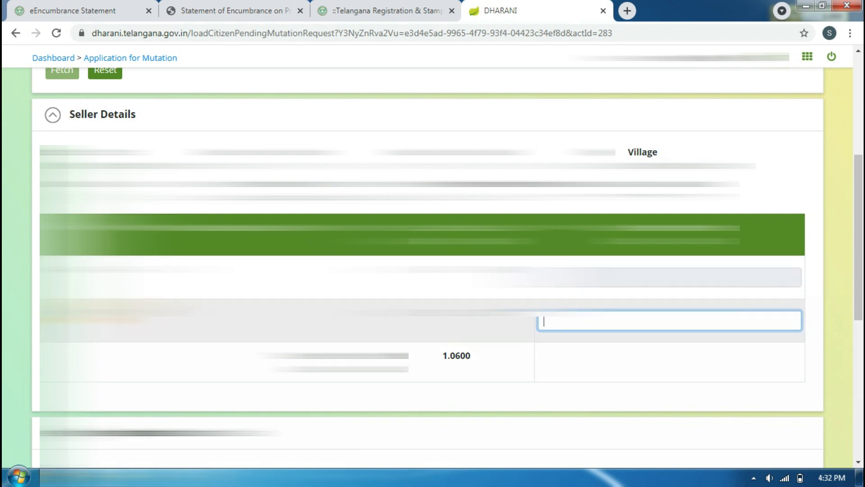
click(67, 314)
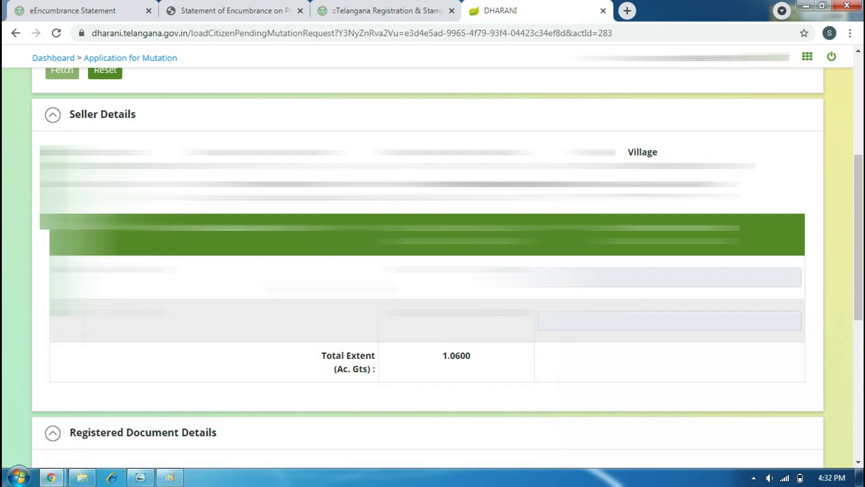
click(66, 314)
click(569, 321)
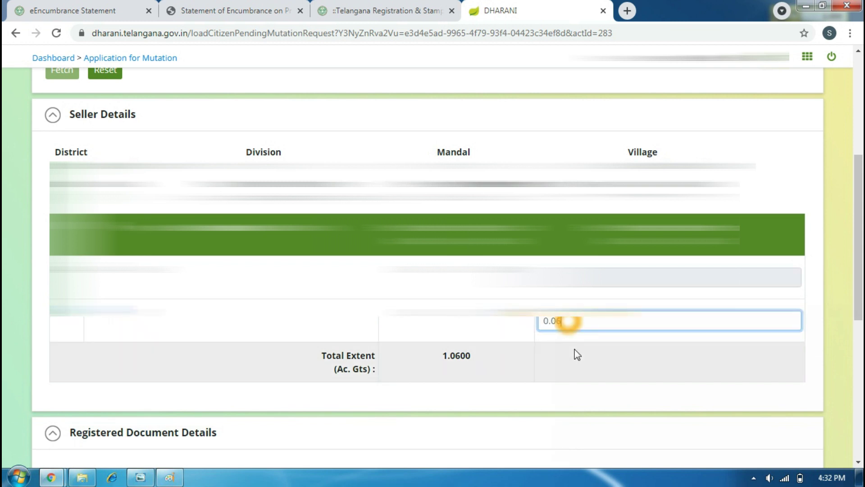
click(512, 411)
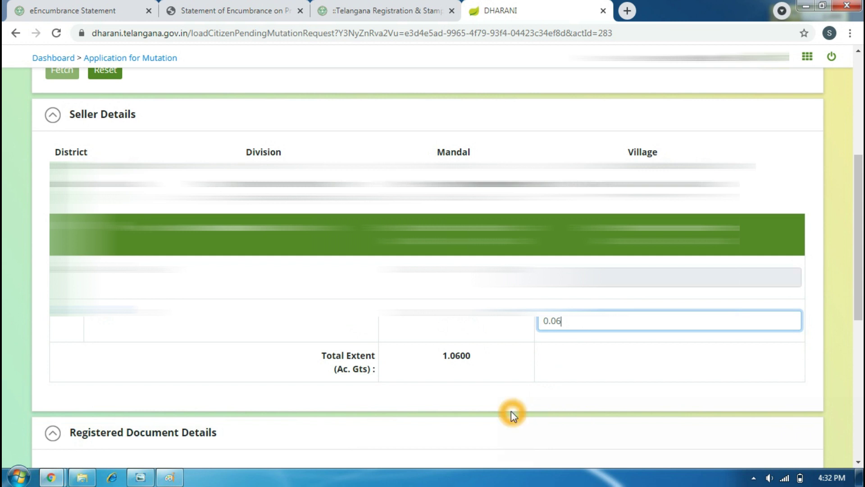
scroll(517, 347, down, 5)
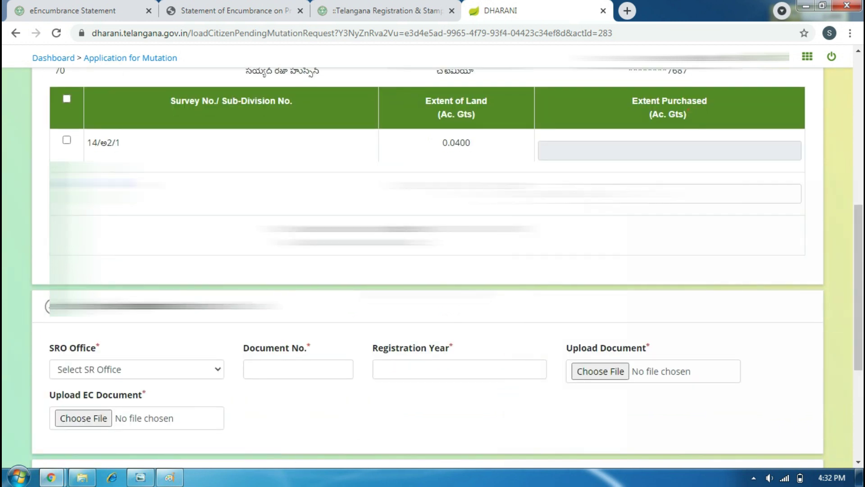
Select BHONGIRI as the SRO office for the registered document.
click(213, 242)
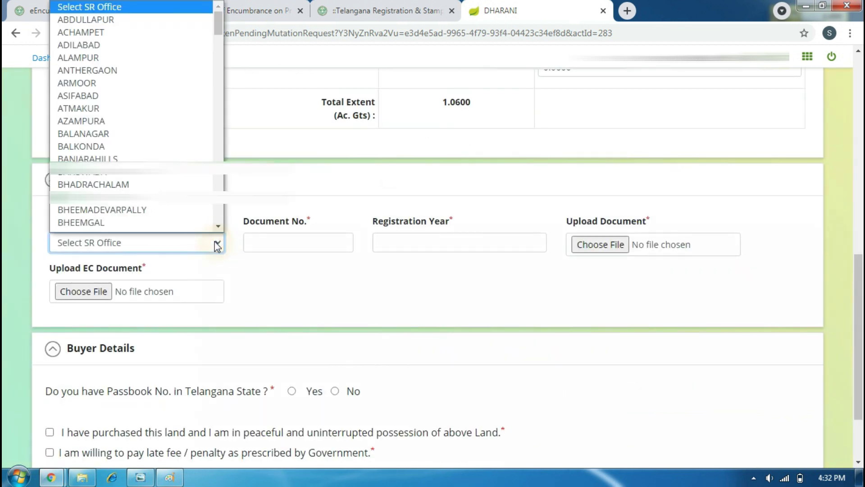
scroll(158, 192, up, 1)
scroll(126, 168, down, 15)
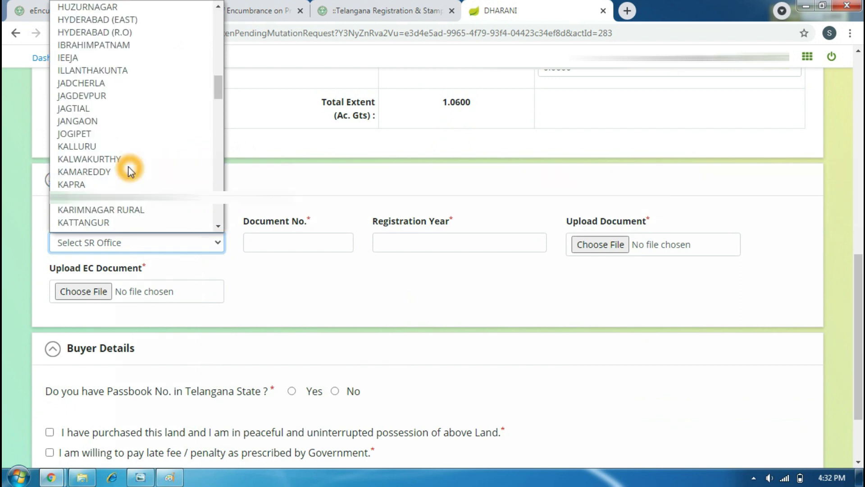
scroll(135, 211, down, 8)
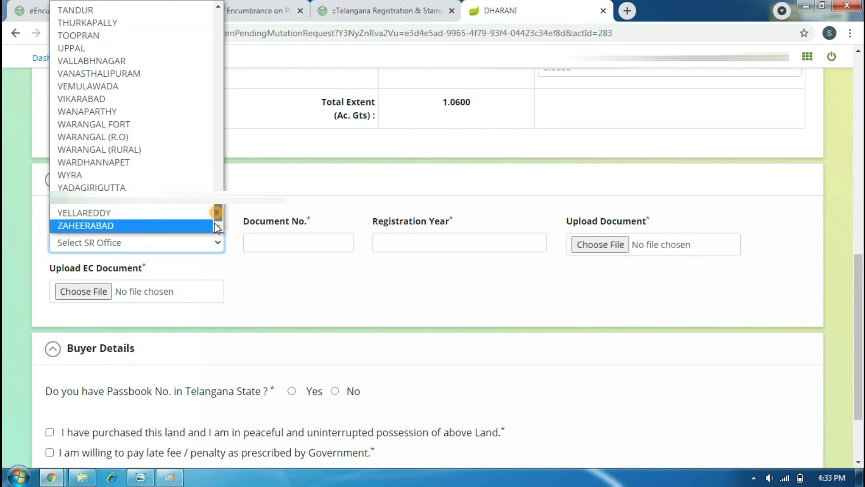
drag(218, 207, 216, 34)
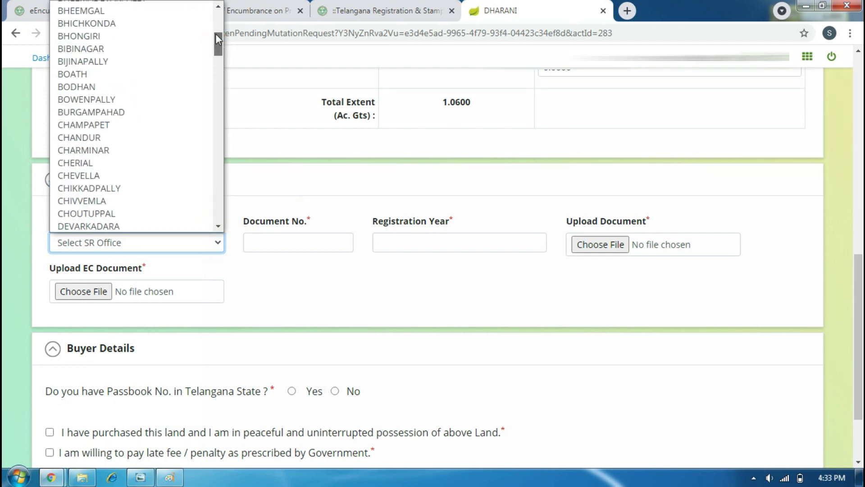
scroll(123, 92, up, 3)
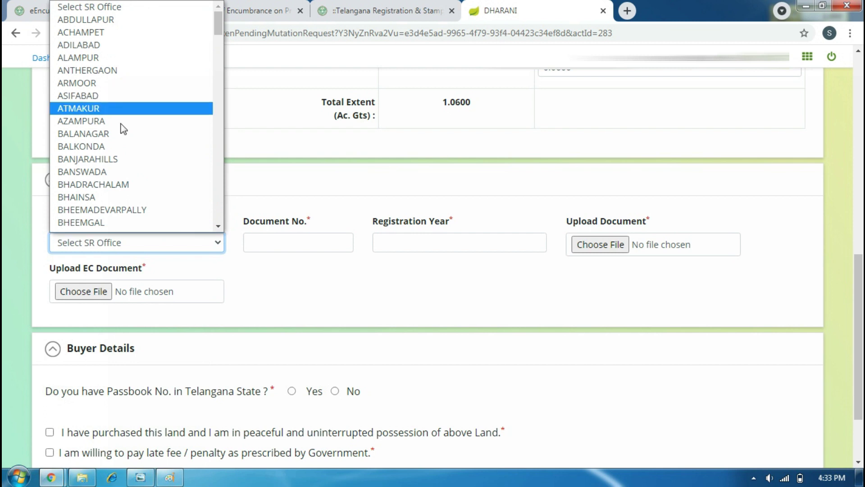
scroll(107, 223, down, 6)
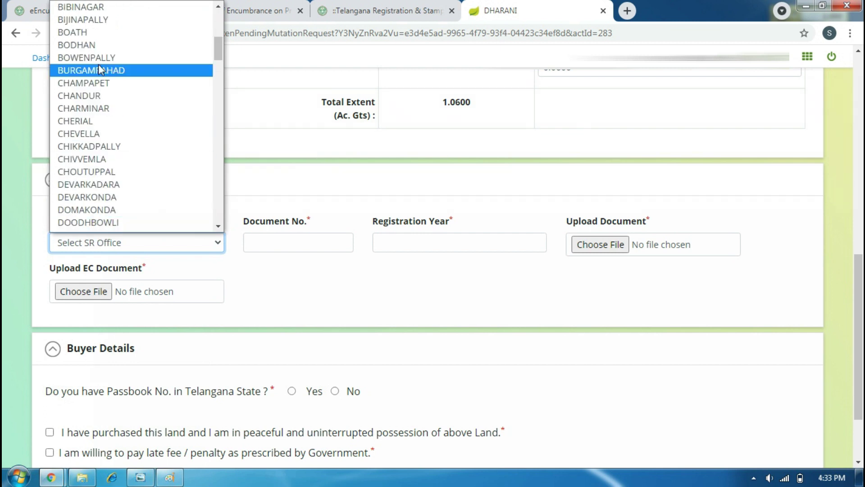
click(217, 6)
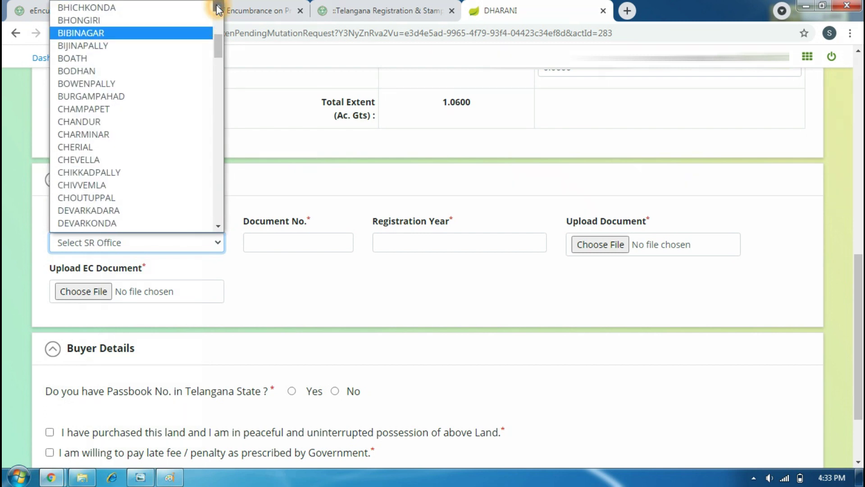
click(218, 6)
click(118, 46)
Enter the document number and registration year 2020, then bring up the upload file picker.
click(301, 239)
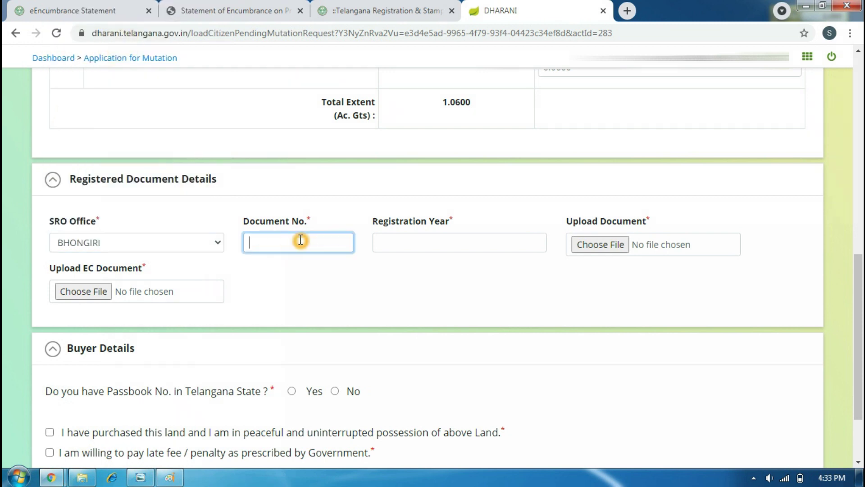
click(399, 245)
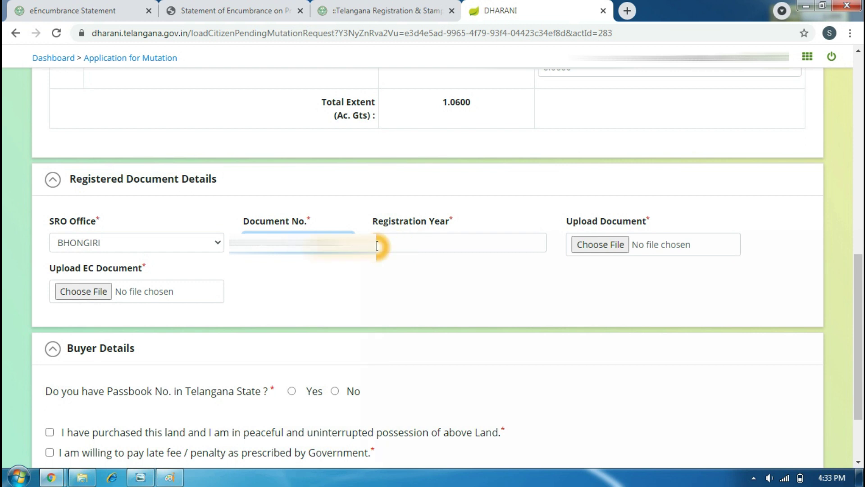
click(392, 246)
click(343, 281)
click(410, 245)
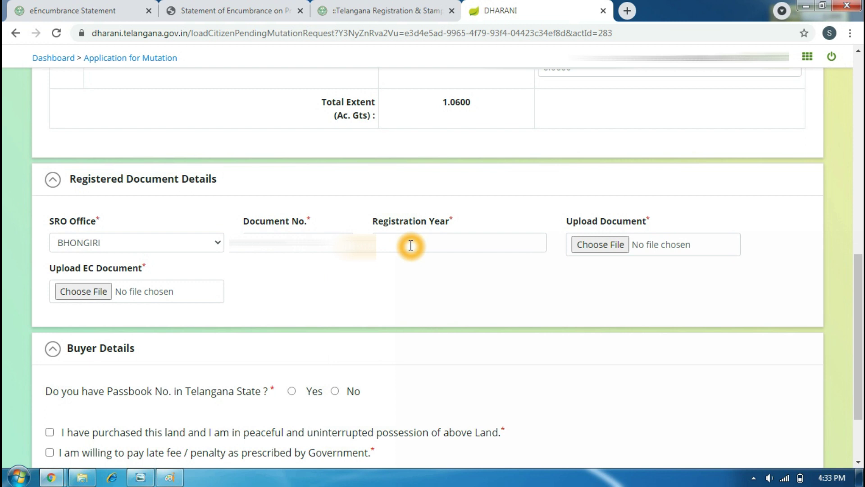
click(411, 243)
text(2020)
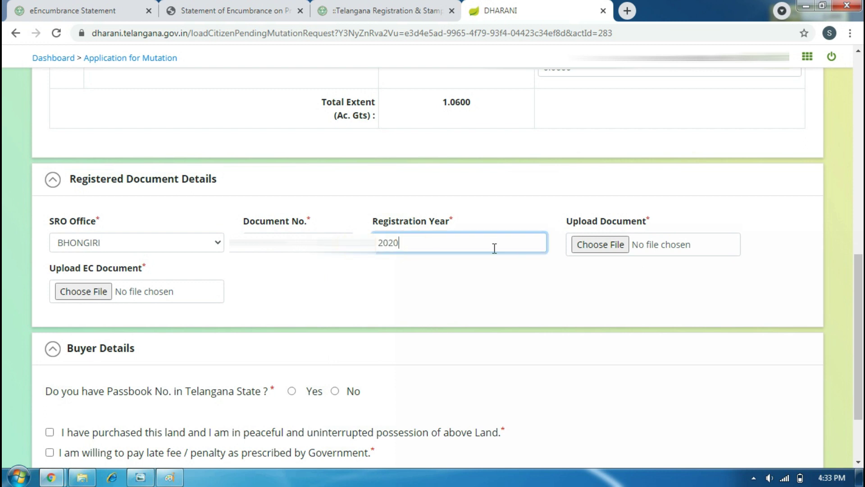
click(607, 249)
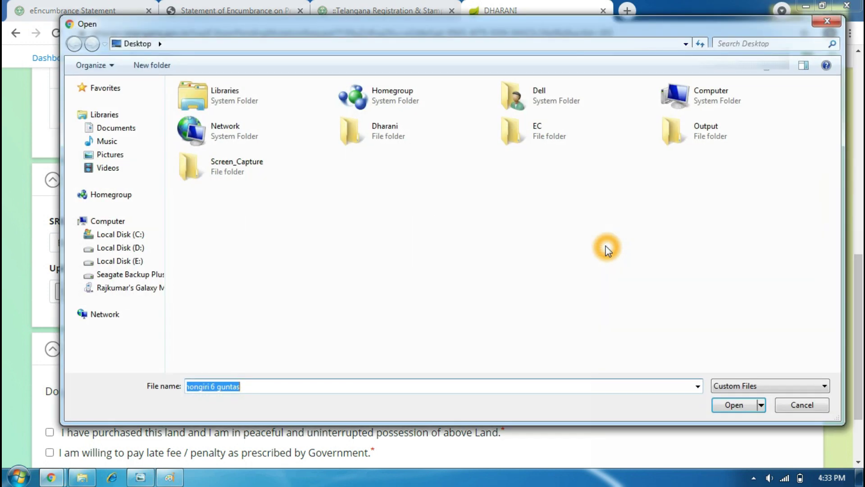
Attach Sale_Deed.pdf as the registered document.
double_click(415, 137)
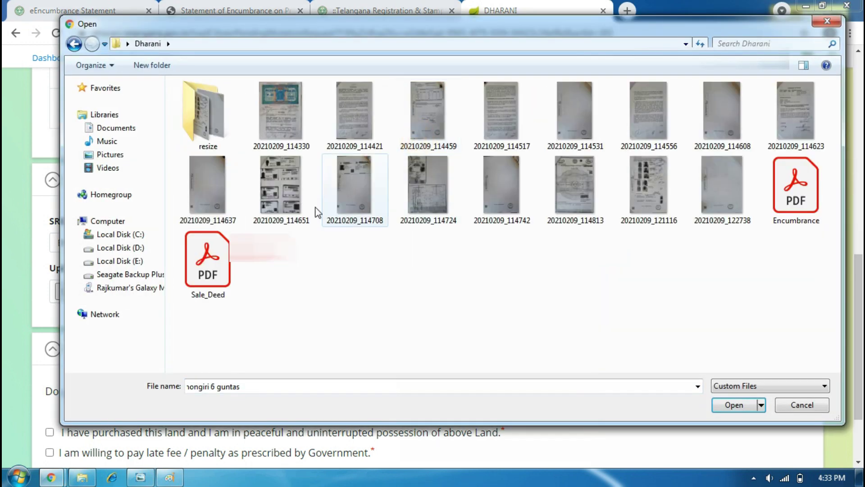
click(208, 265)
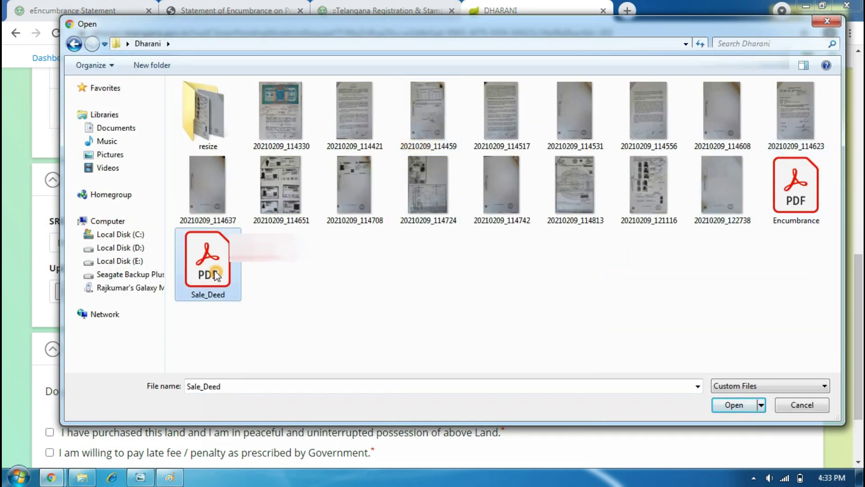
click(747, 404)
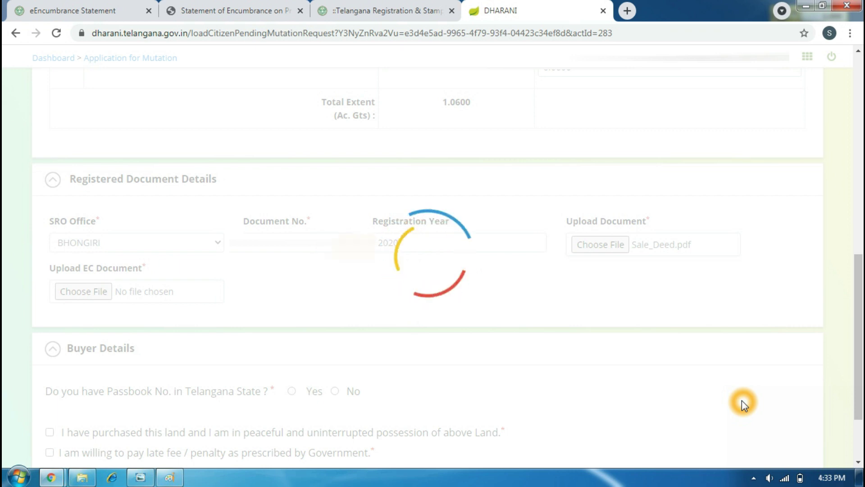
Attach Encumbrance.pdf as the EC document.
scroll(475, 303, down, 3)
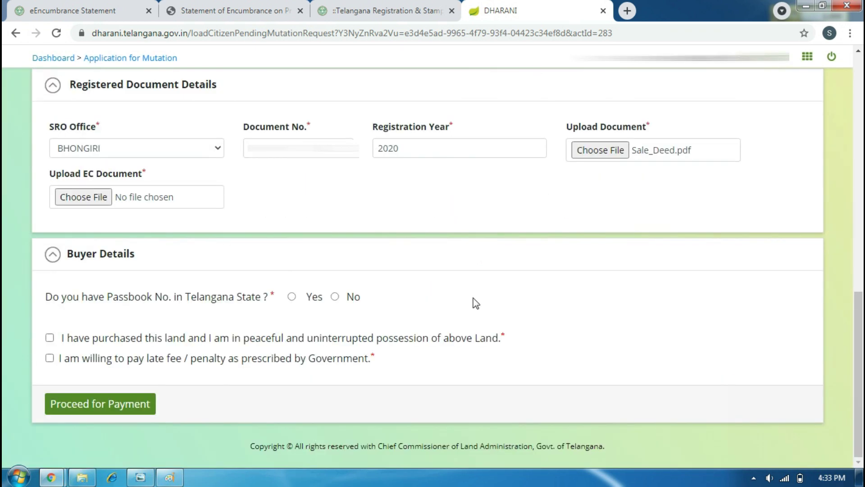
click(83, 197)
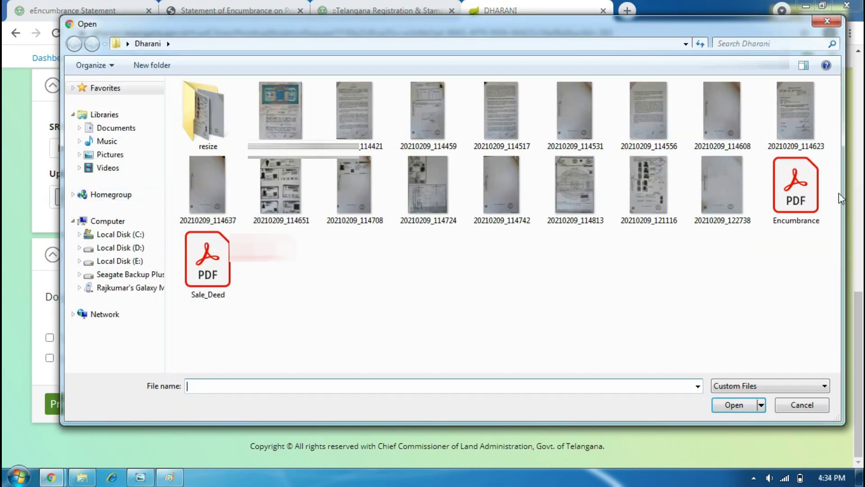
click(814, 204)
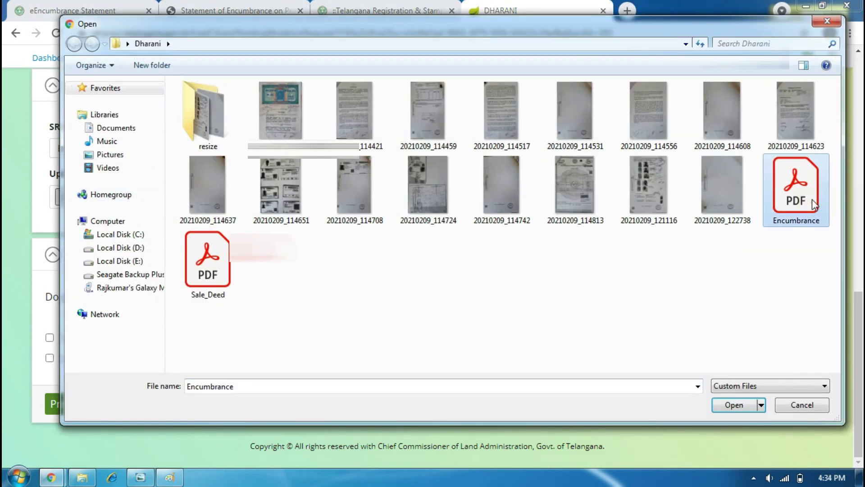
click(724, 405)
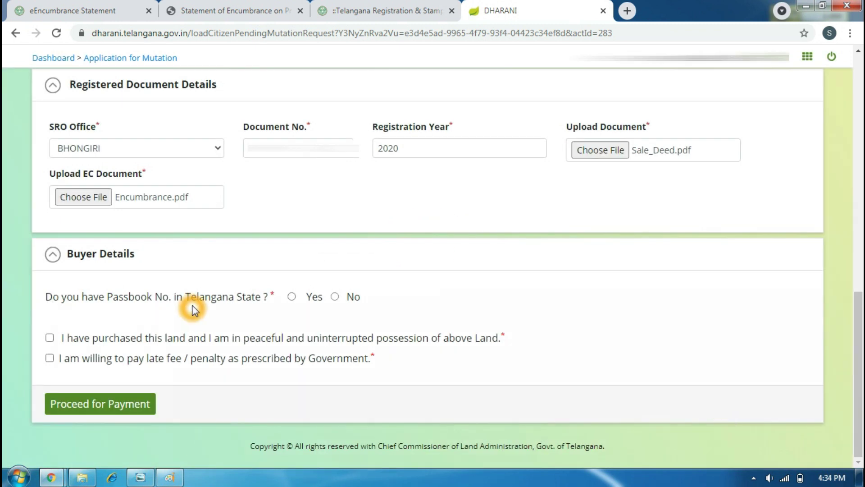
click(240, 302)
Answer Yes to holding a Telangana passbook and enter the buyer's passbook number.
click(291, 296)
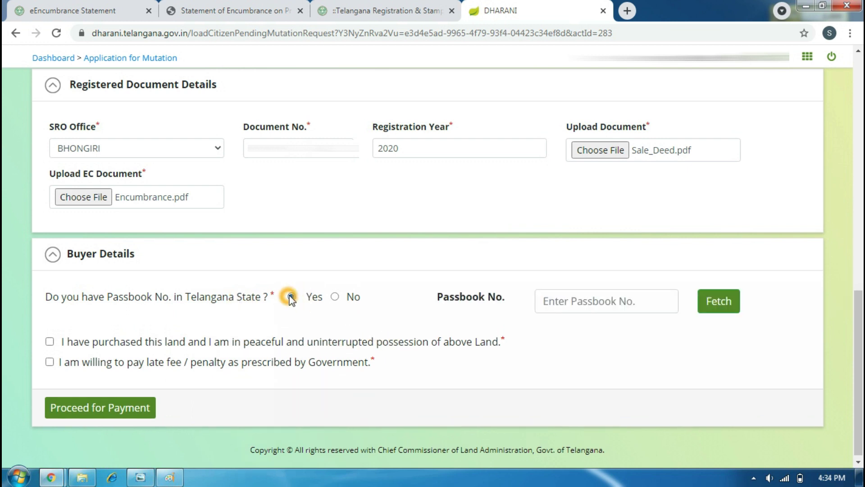
click(599, 302)
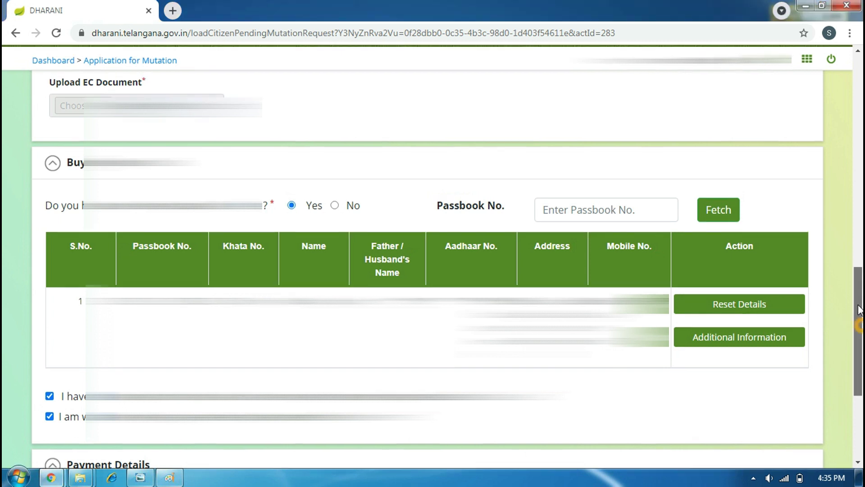
mouse_move(859, 306)
mouse_down()
mouse_move(856, 295)
mouse_move(856, 321)
mouse_up()
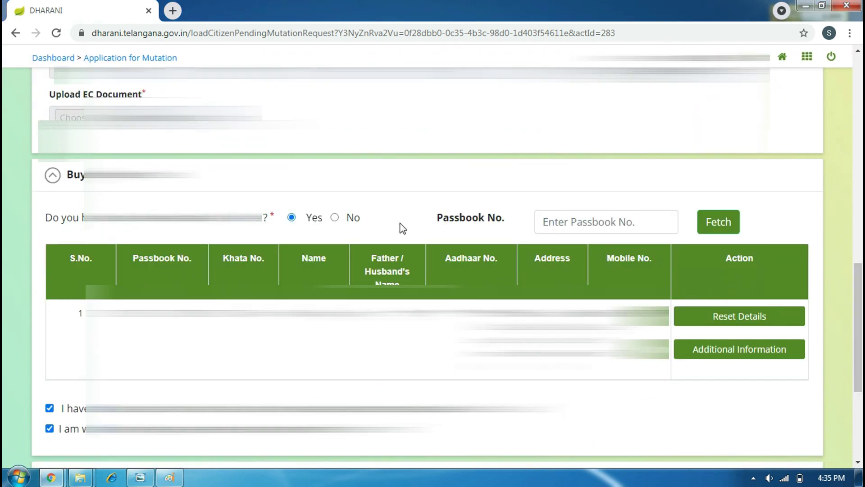
Fetch the buyer's details using the passbook number.
click(580, 222)
click(723, 221)
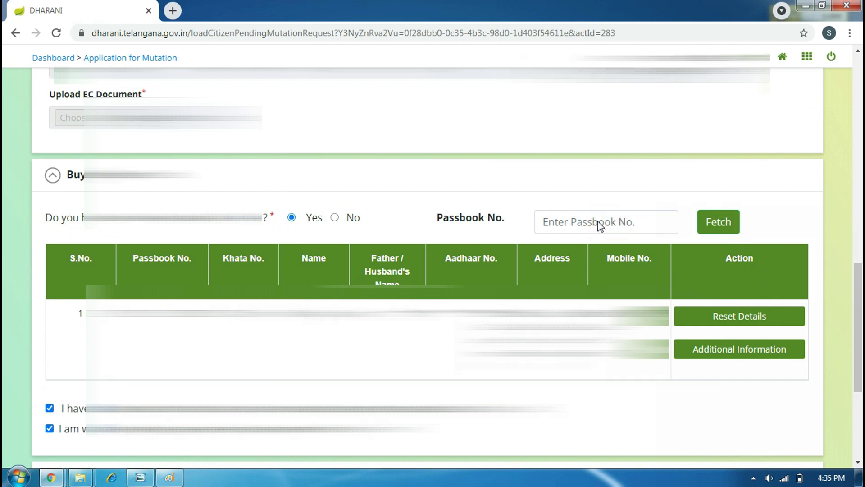
click(719, 221)
Review the buyer's additional information and the Rs. 675 payment details.
scroll(701, 324, down, 3)
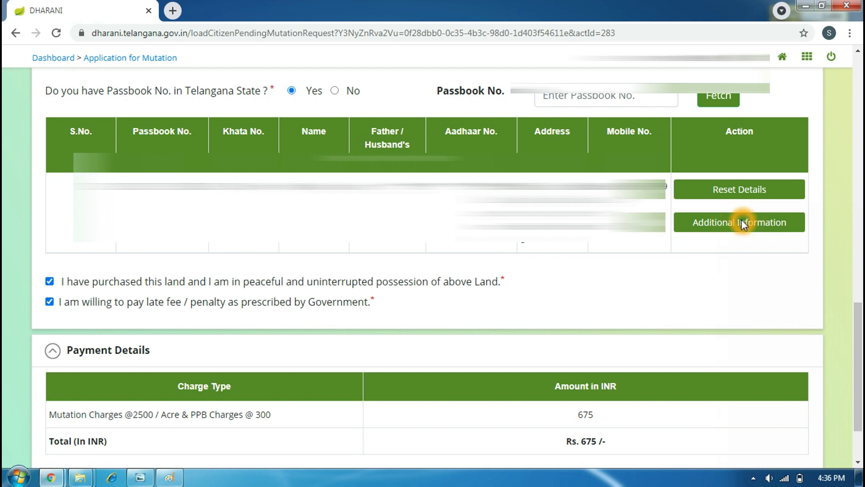
scroll(670, 289, down, 1)
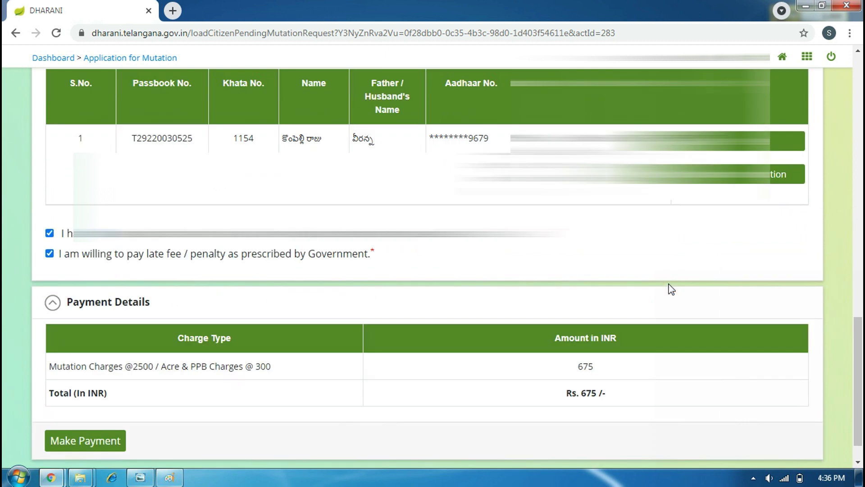
scroll(670, 289, up, 1)
scroll(670, 289, up, 5)
scroll(724, 314, down, 5)
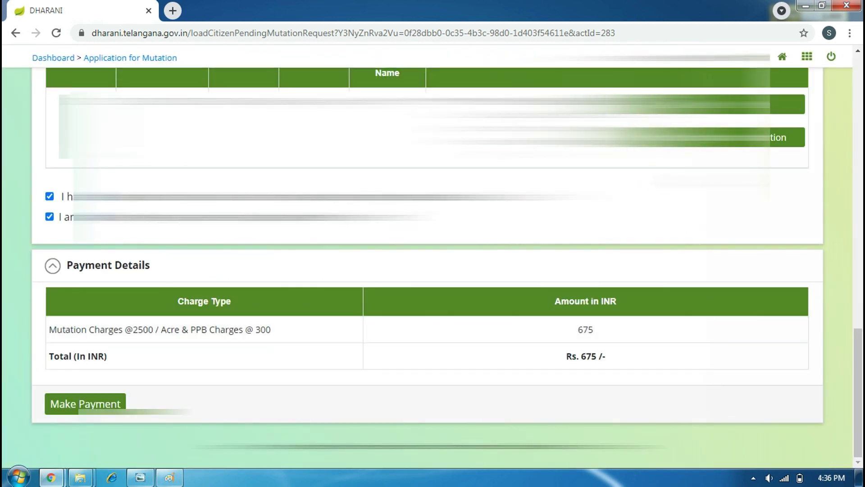
scroll(432, 252, up, 3)
scroll(432, 253, down, 1)
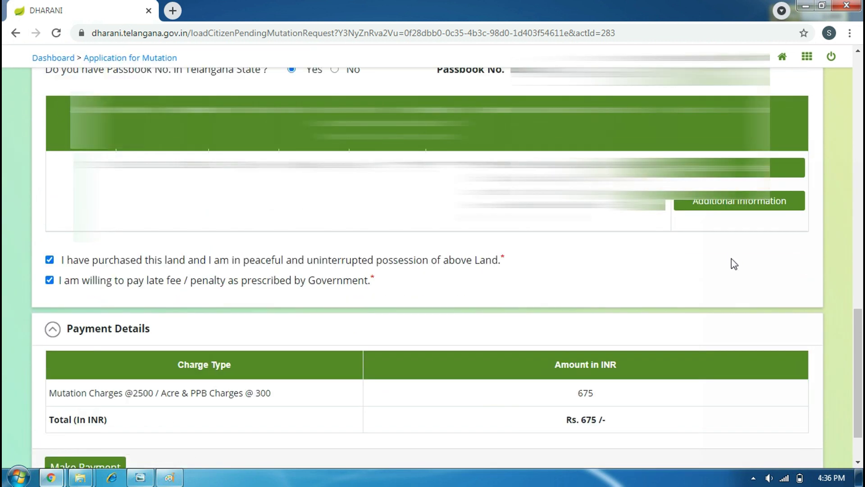
click(767, 207)
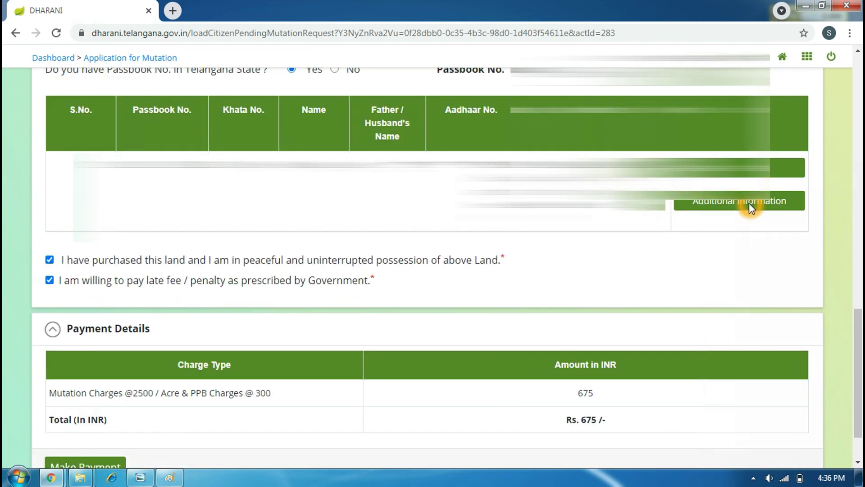
scroll(683, 222, down, 1)
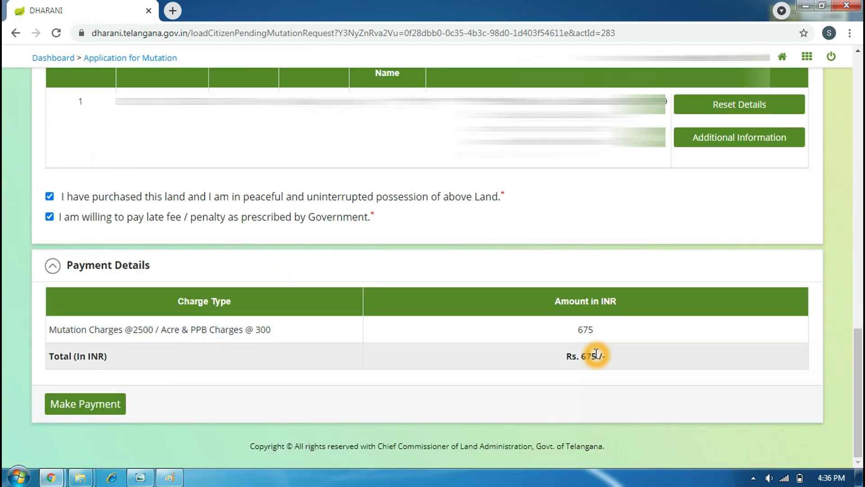
Submit the application for payment, generating the e-challan for the 675 INR mutation fee.
click(97, 409)
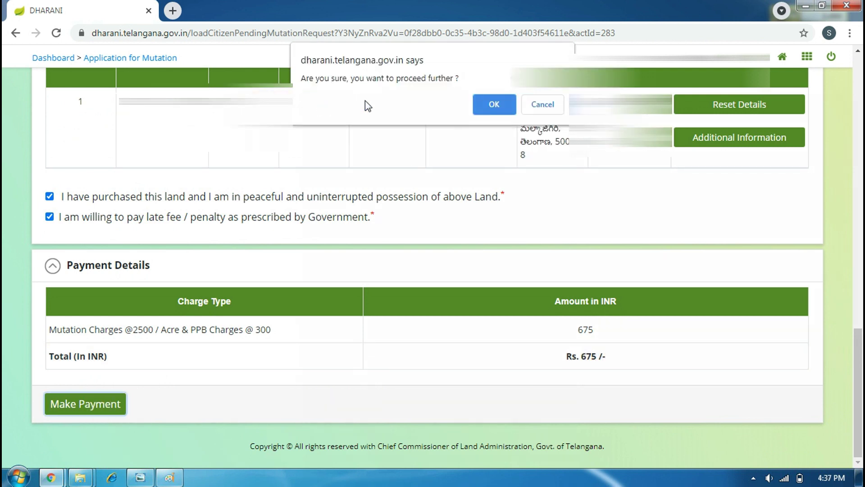
click(494, 106)
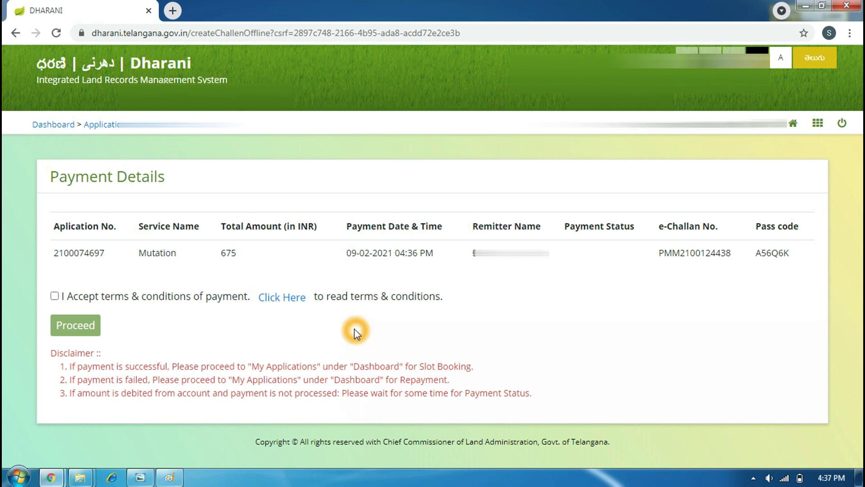
Accept the payment terms and continue to SBI ePay for the 675.00 order.
click(55, 296)
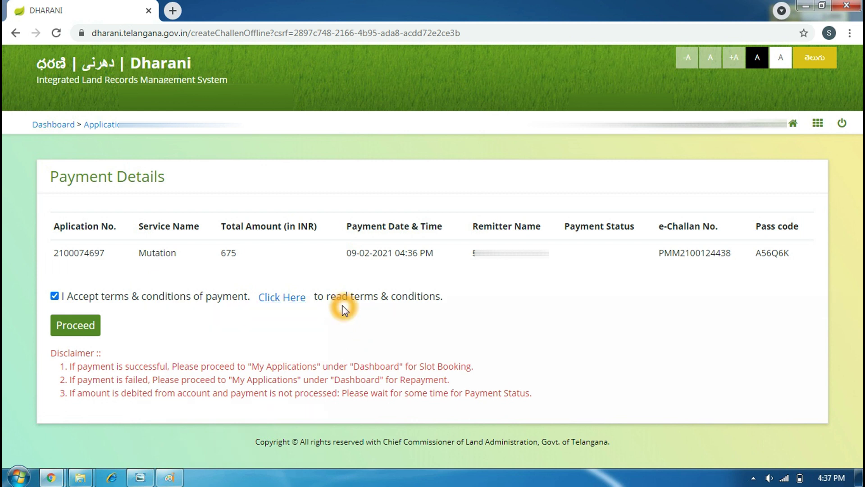
click(80, 331)
click(83, 330)
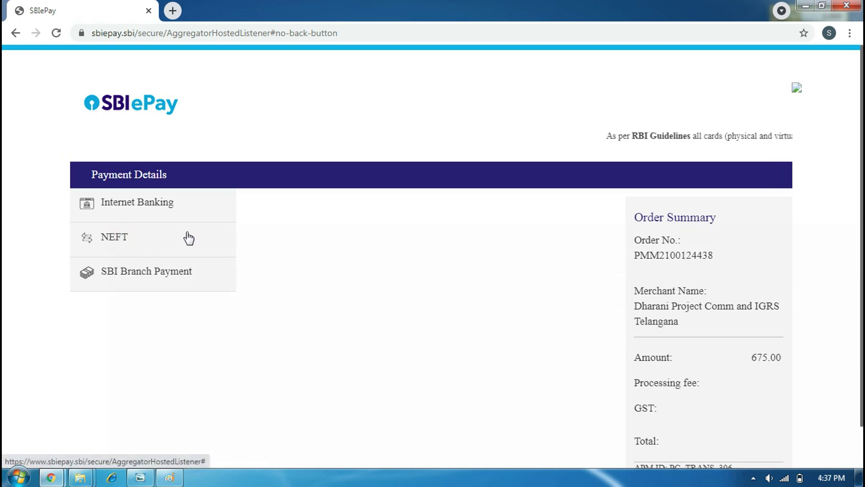
Pay the 686.80 INR total via State Bank of India internet banking.
click(139, 202)
click(282, 251)
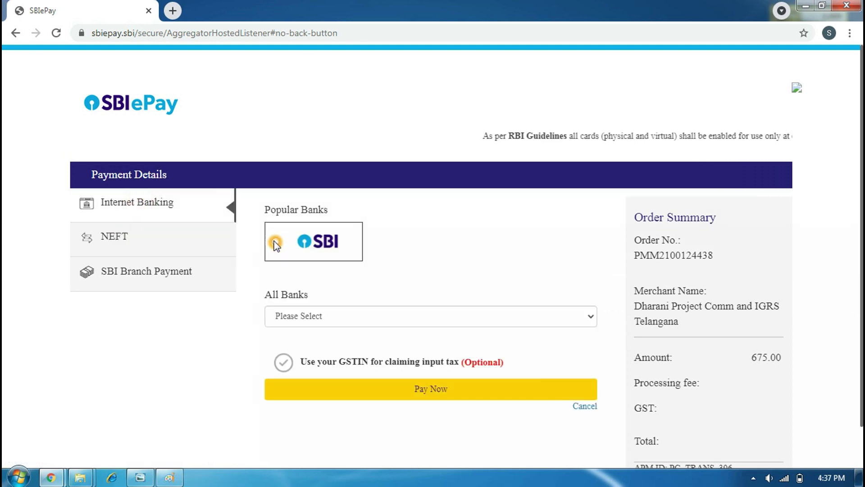
click(420, 393)
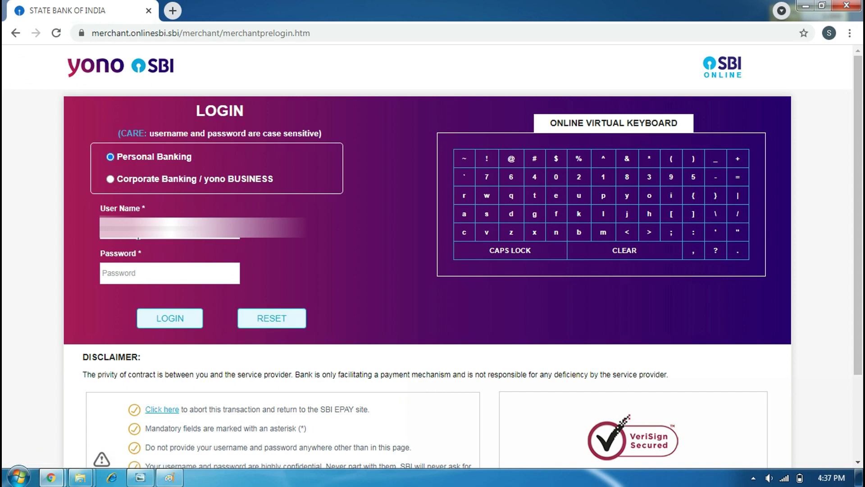
Log in to SBI personal banking with the user name and password.
click(137, 237)
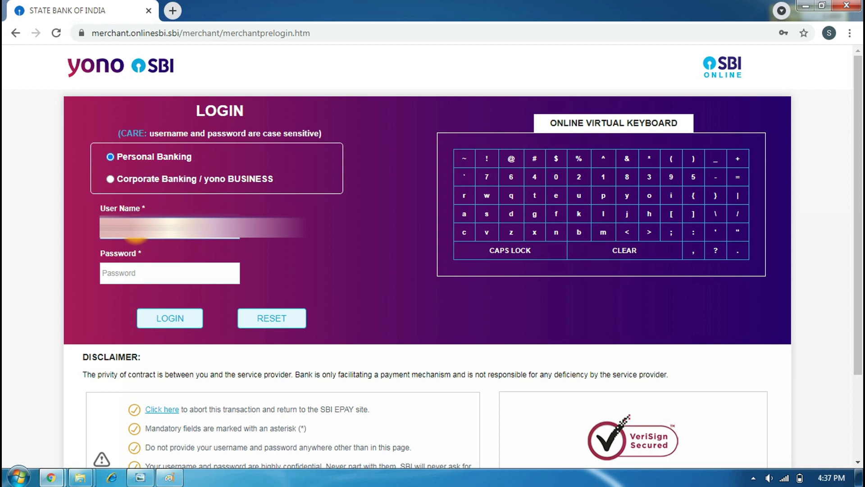
click(140, 270)
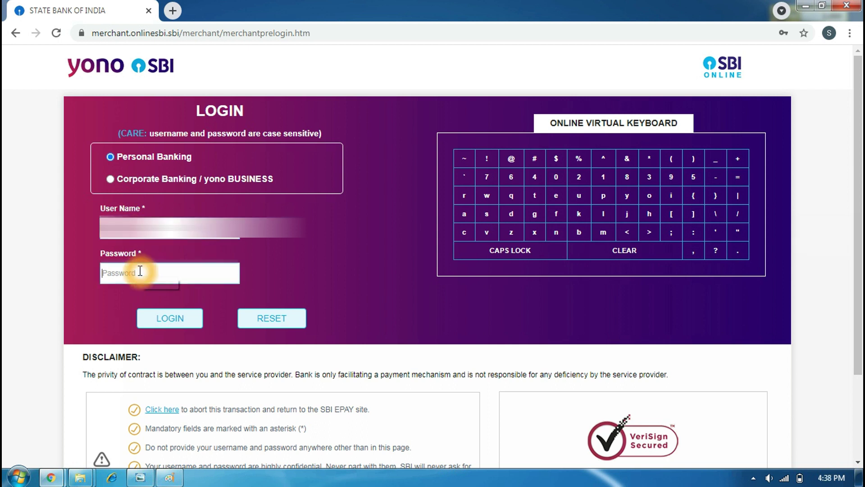
text(•••••)
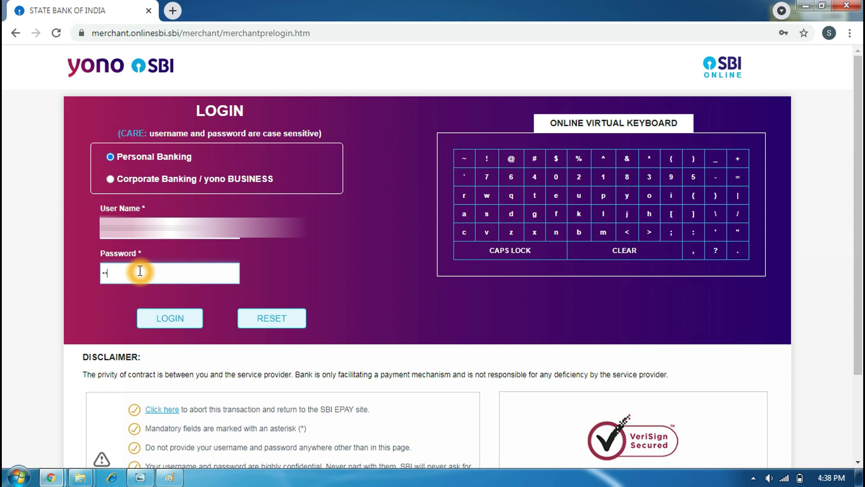
text(•••••••)
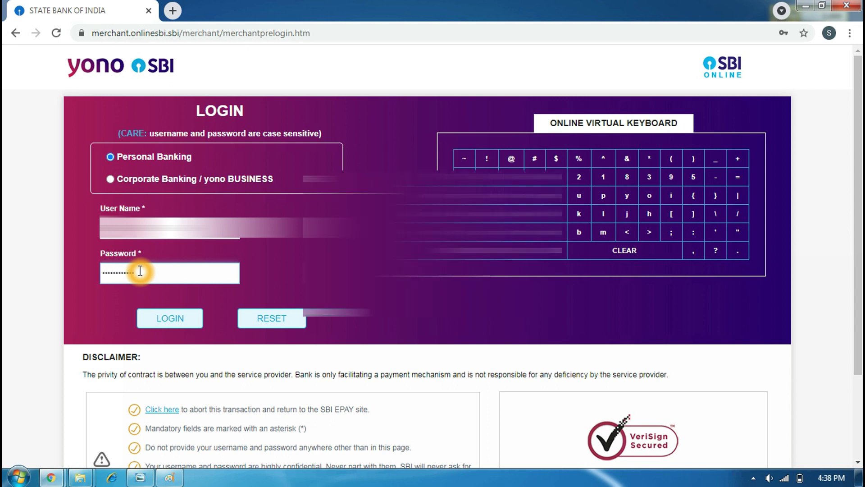
click(177, 318)
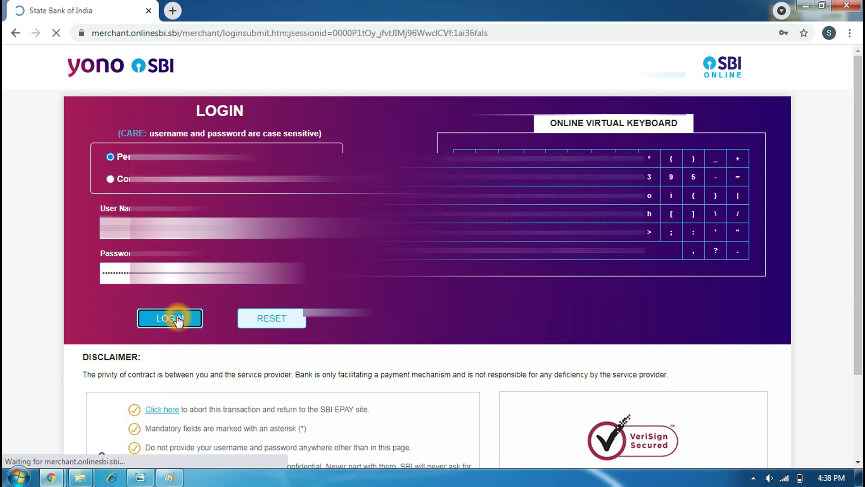
scroll(267, 327, down, 3)
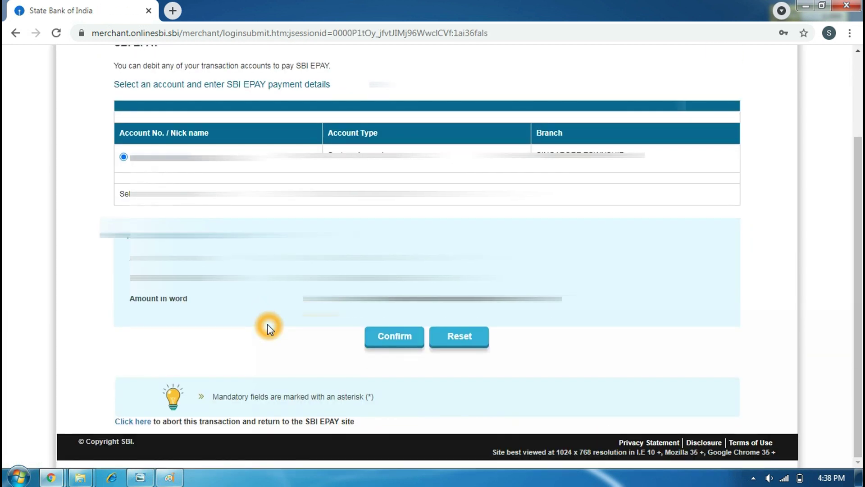
Confirm the 686.80 payment from the savings account, then confirm the verified details.
scroll(275, 184, up, 3)
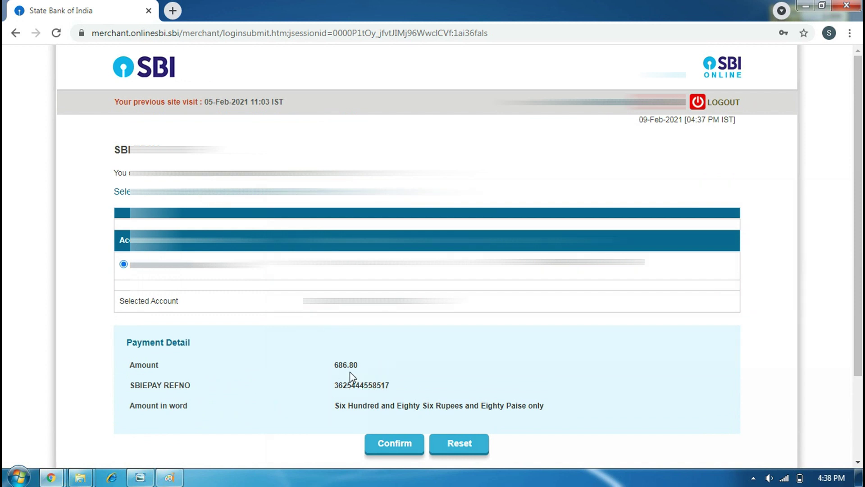
scroll(418, 367, down, 1)
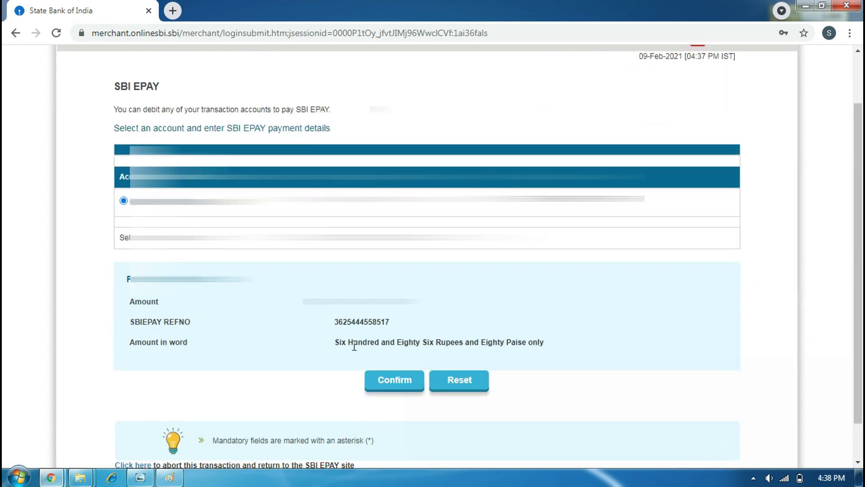
click(394, 381)
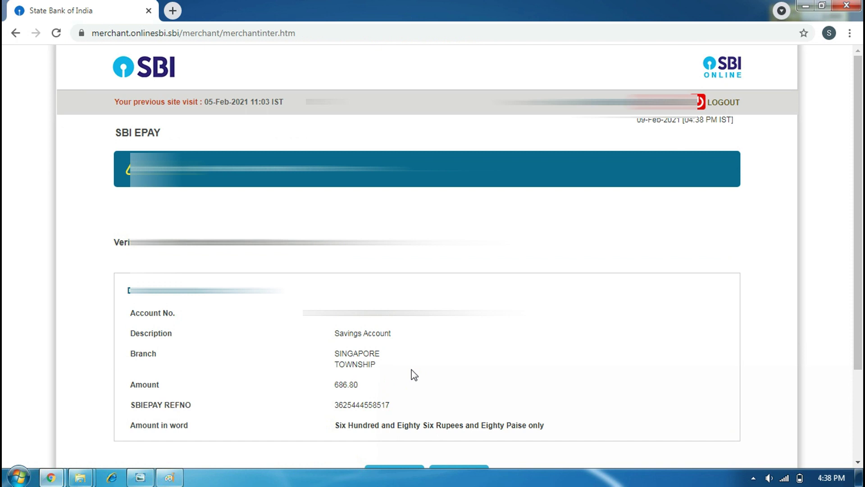
scroll(414, 374, down, 2)
click(395, 360)
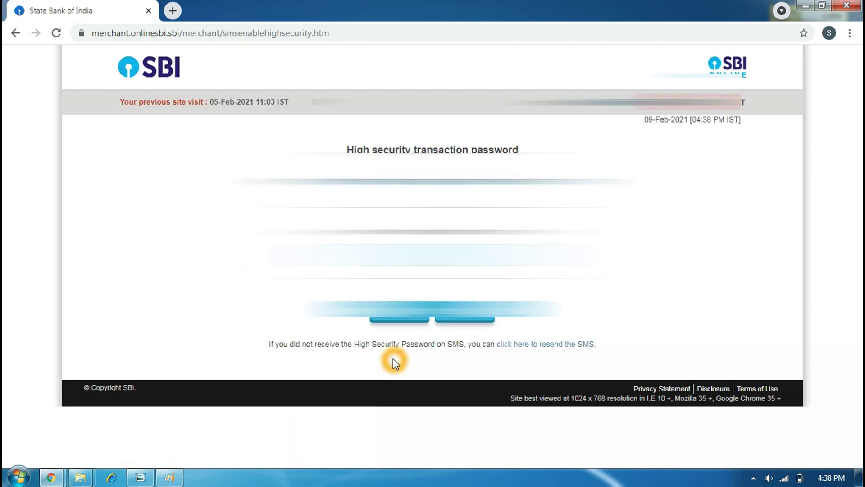
Enter the SMS high security password to complete the INR 686.80 payment.
click(394, 366)
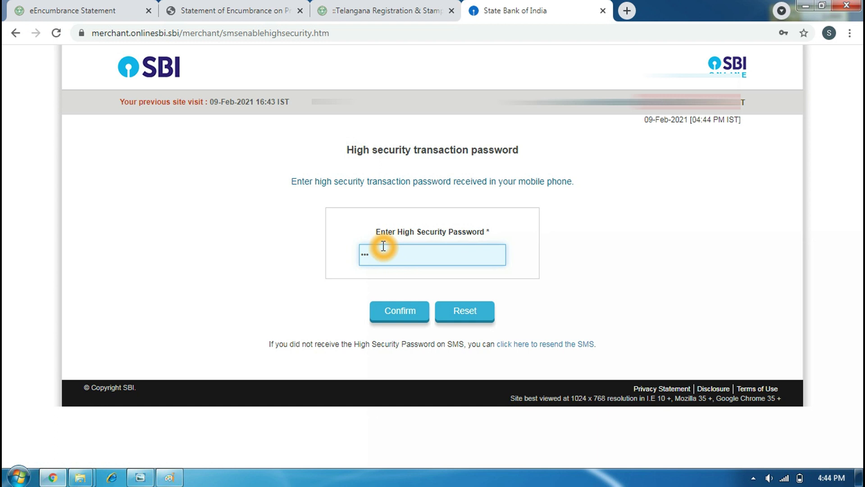
text(•••••)
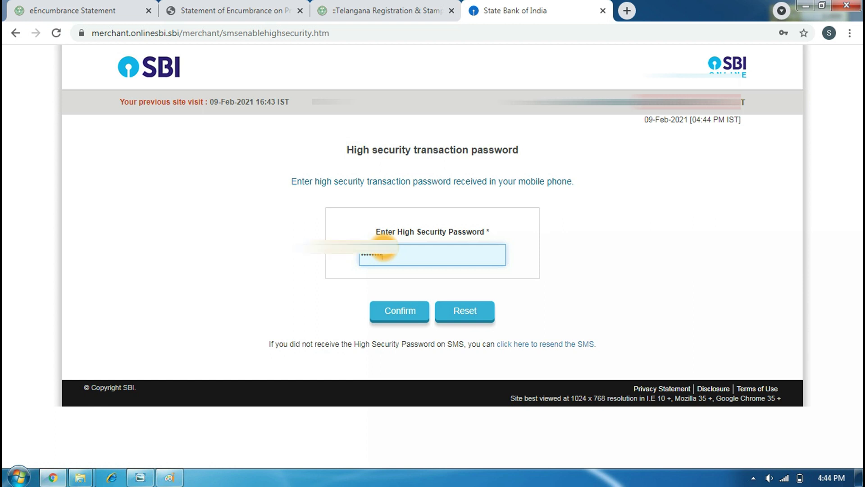
click(407, 310)
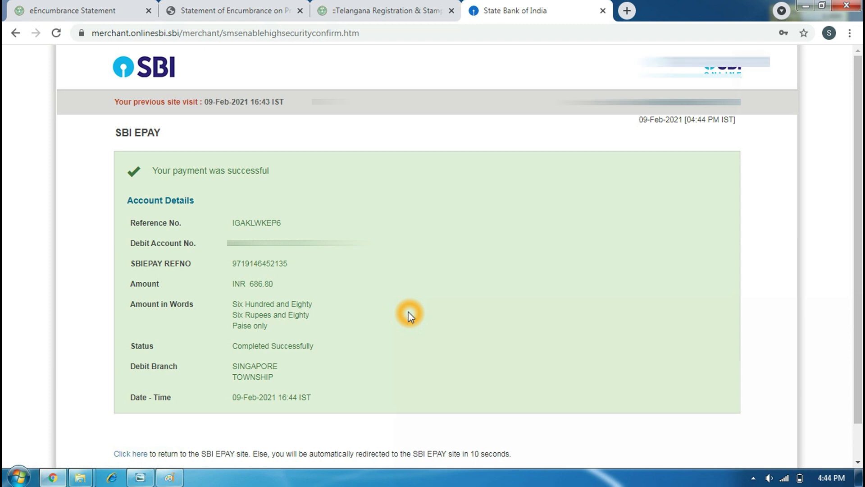
From the Dharani home page, enter the Agriculture section and choose Apply for Mutation.
scroll(410, 315, down, 1)
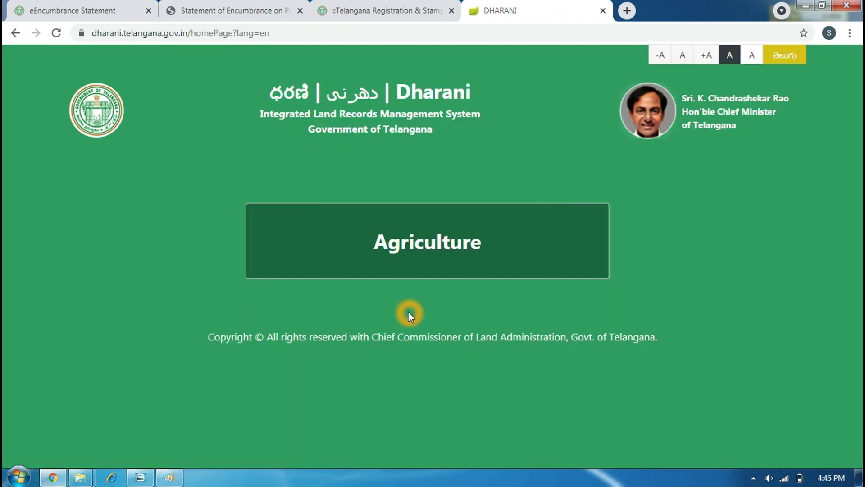
click(411, 248)
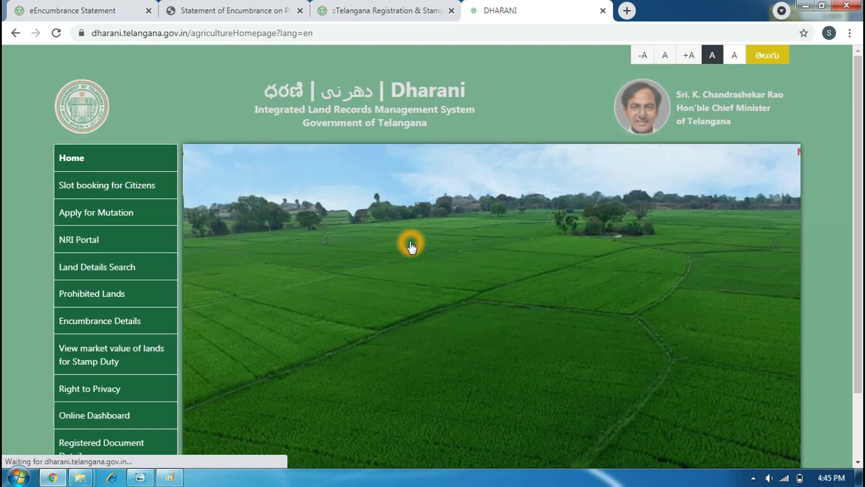
click(86, 213)
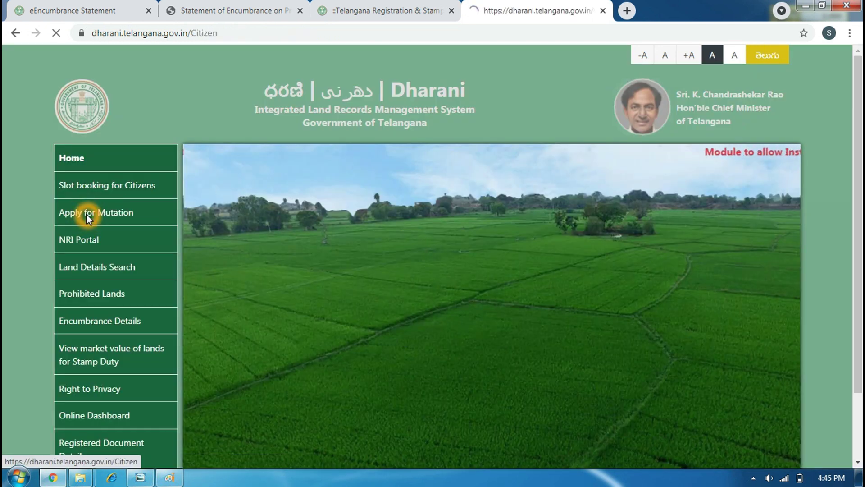
Enter the registered mobile number, the account password and the captcha code on the login form.
click(393, 210)
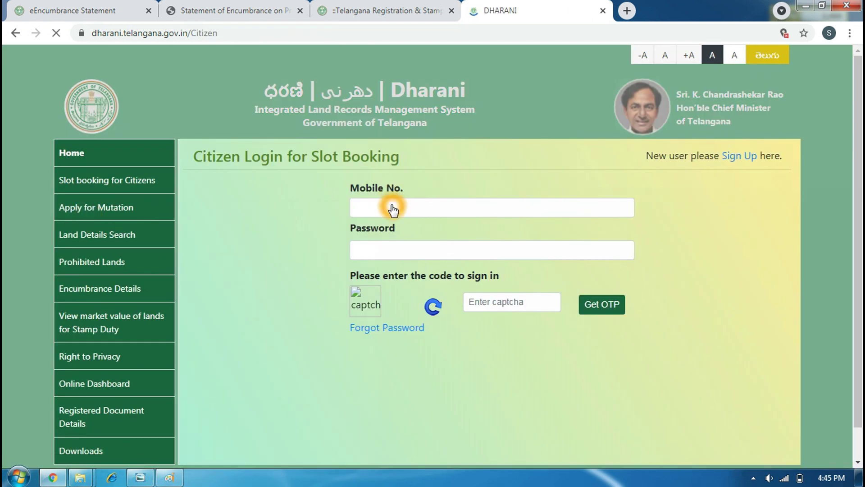
click(393, 207)
click(393, 207)
click(383, 216)
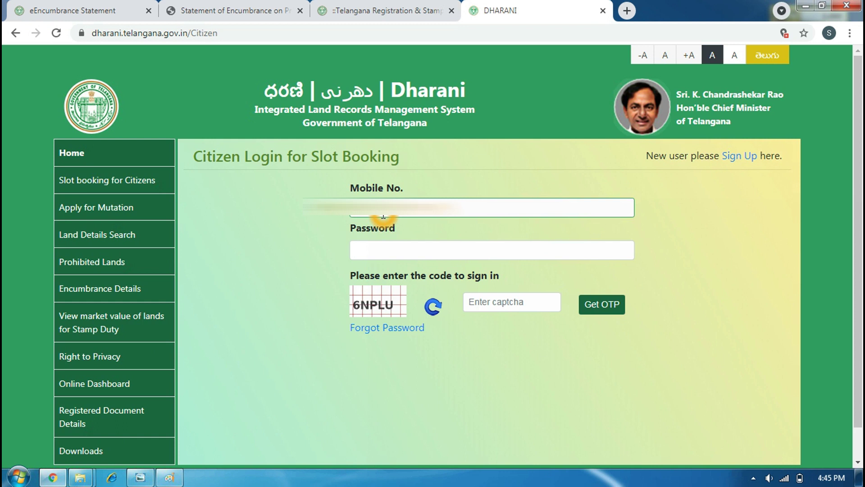
click(398, 254)
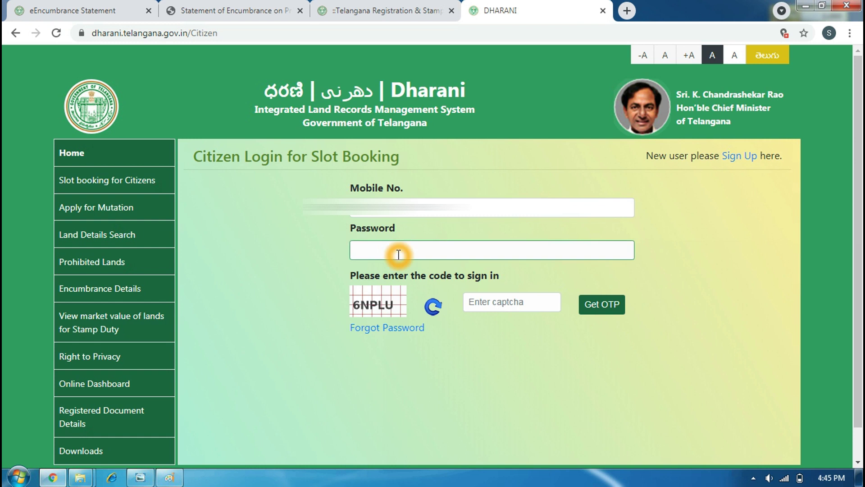
text(••••••••)
click(509, 303)
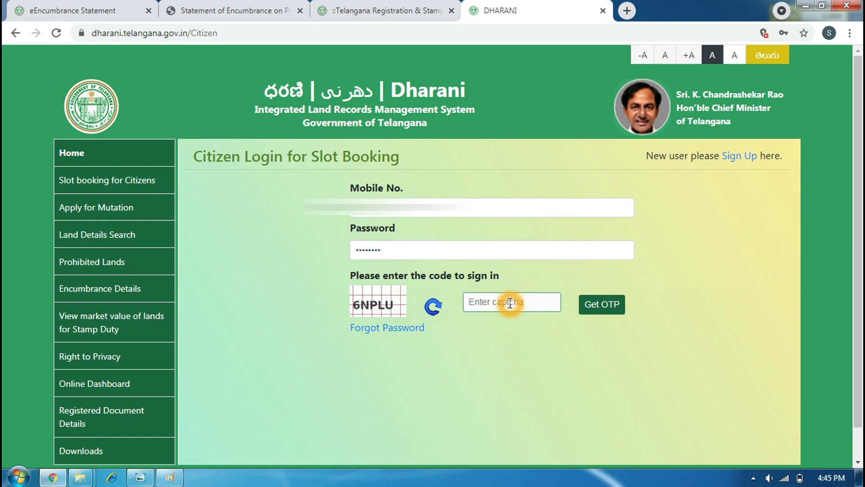
text(6NPLU)
Request and validate the sign-in OTP, then open Download Receipts for the mutation application.
click(594, 310)
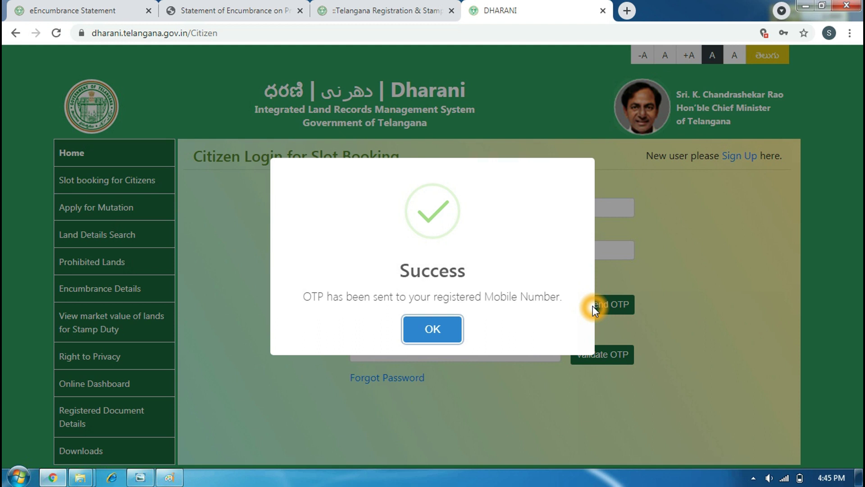
click(428, 331)
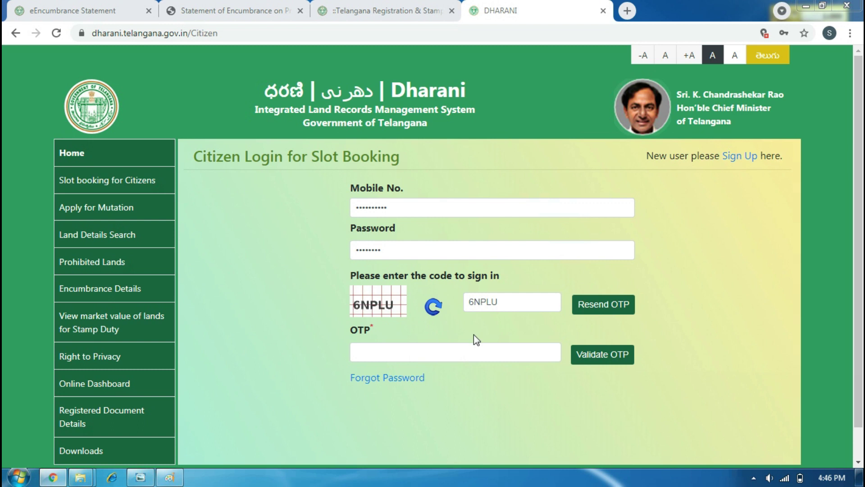
click(441, 355)
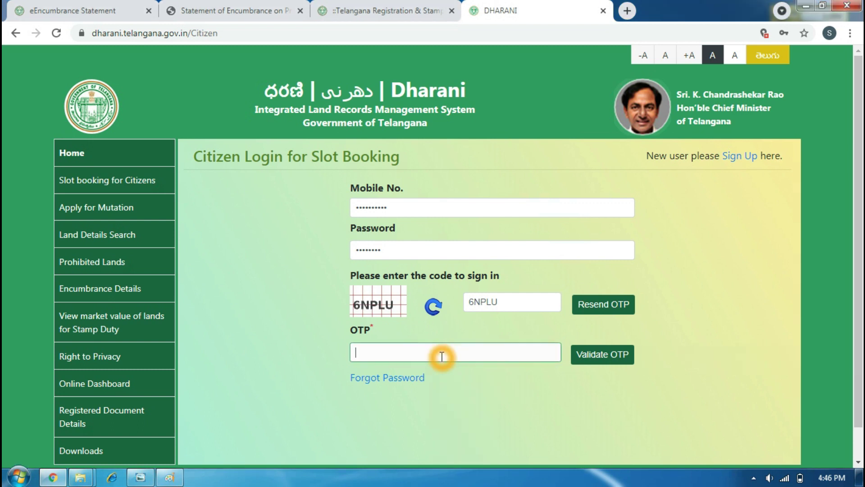
text(••••••)
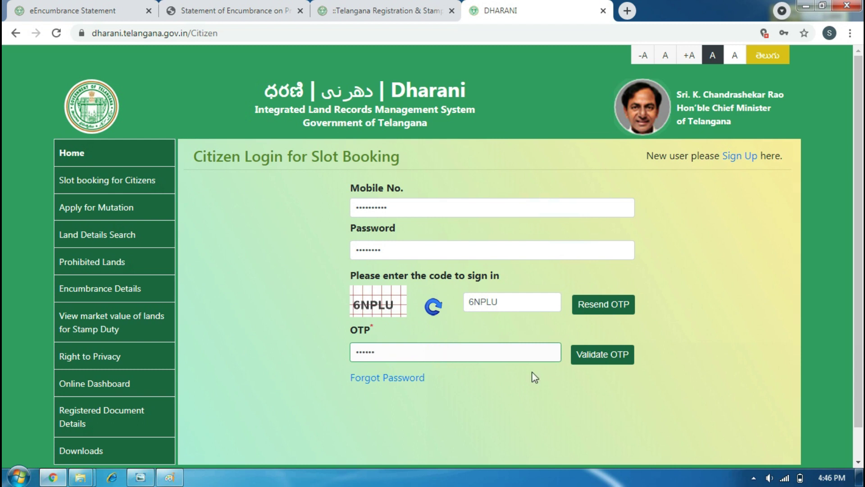
click(581, 359)
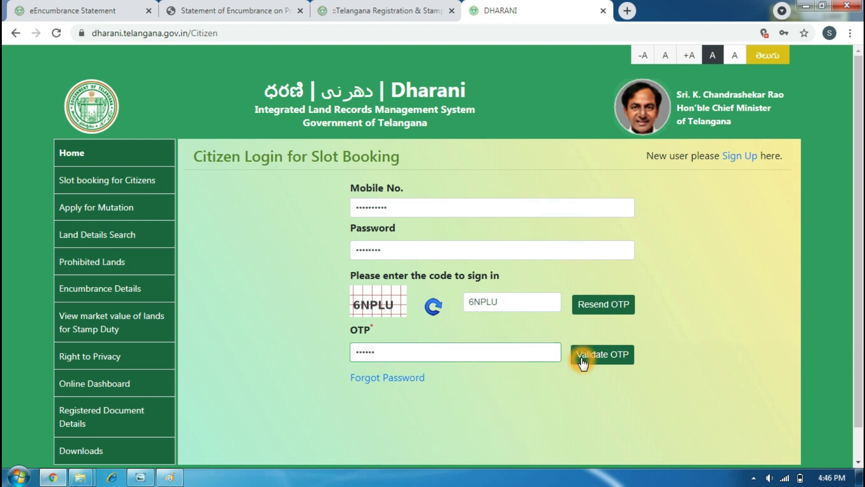
click(550, 100)
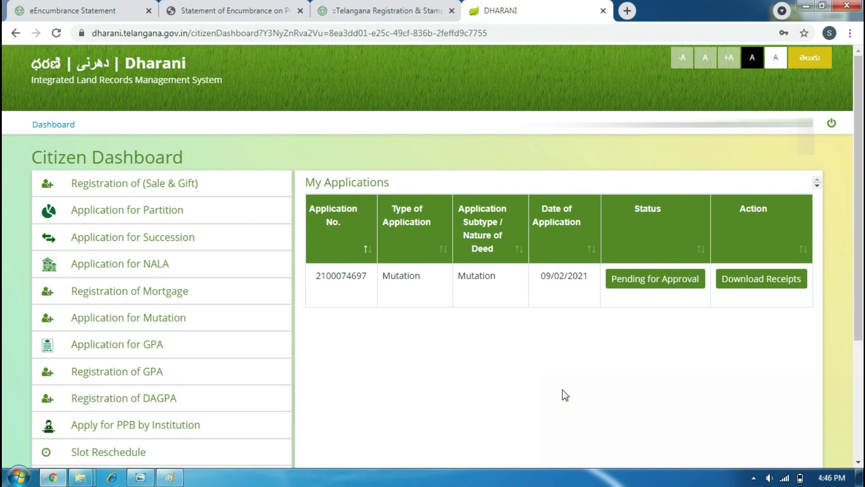
click(738, 280)
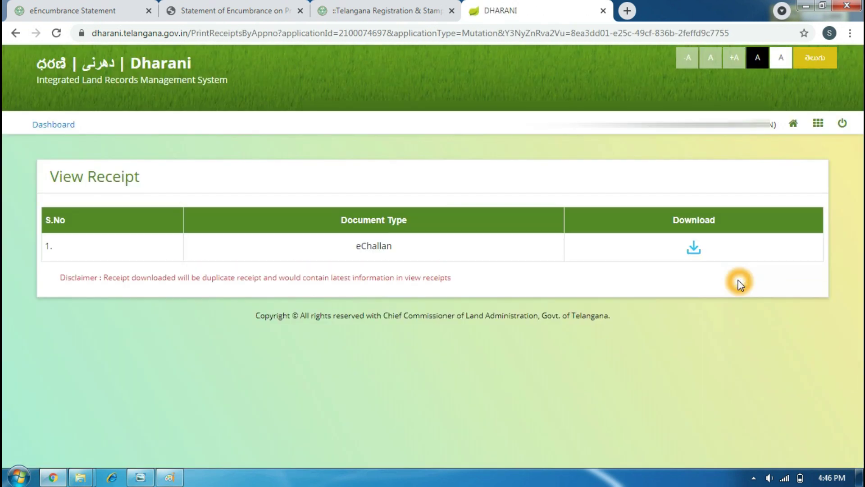
Download the eChallan receipt and open eChallanReceiptForMutation.pdf from Chrome's download bar.
click(694, 248)
click(694, 248)
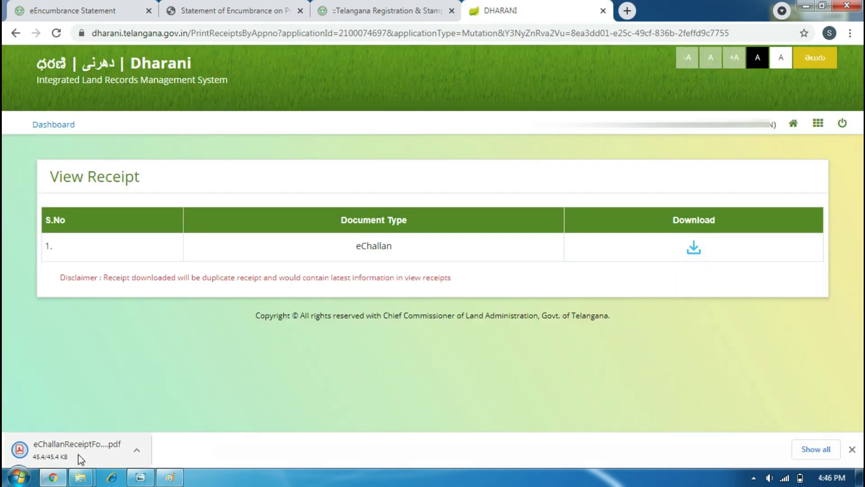
click(804, 453)
click(58, 452)
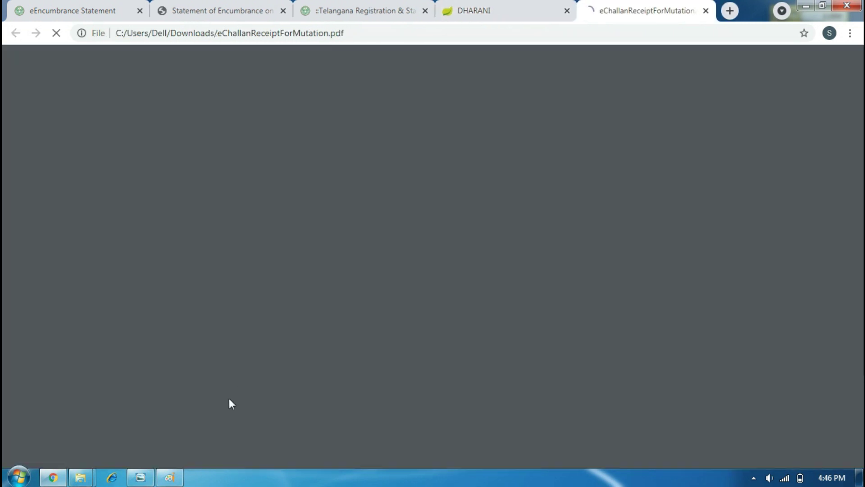
click(238, 387)
click(523, 313)
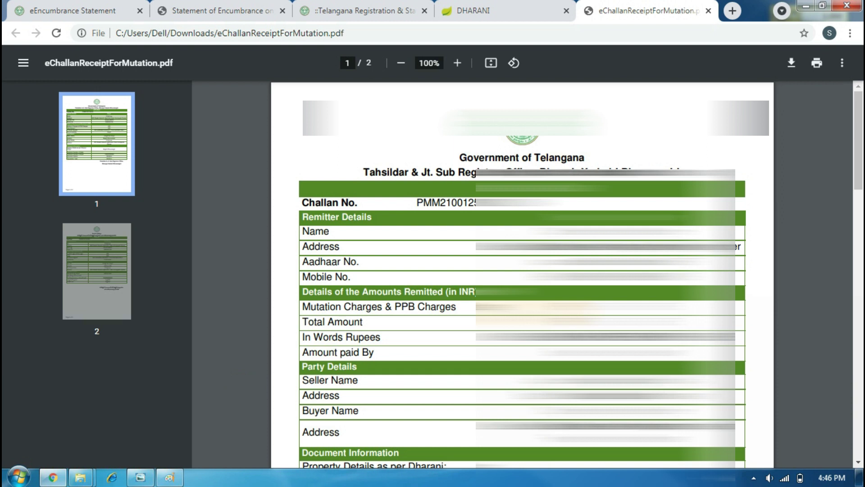
Scroll through pages 1 and 2 of the challan receipt PDF, then return to the DHARANI tab.
scroll(522, 313, down, 3)
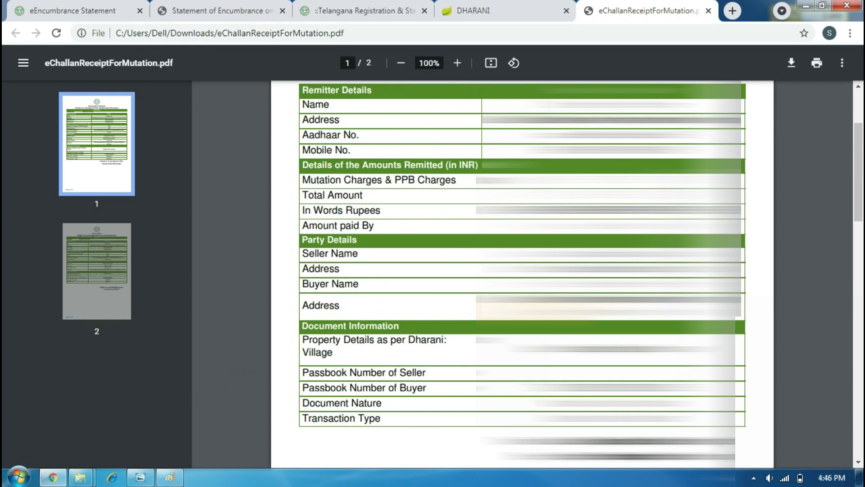
scroll(522, 313, down, 2)
scroll(522, 313, down, 9)
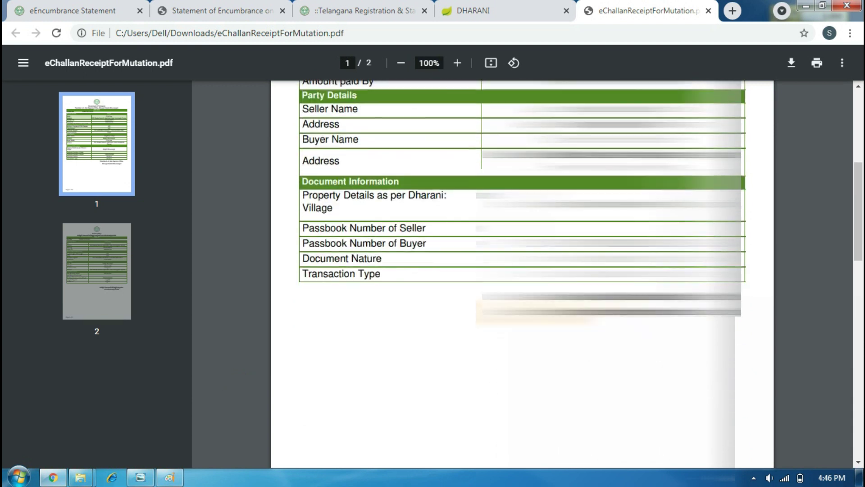
scroll(523, 313, down, 15)
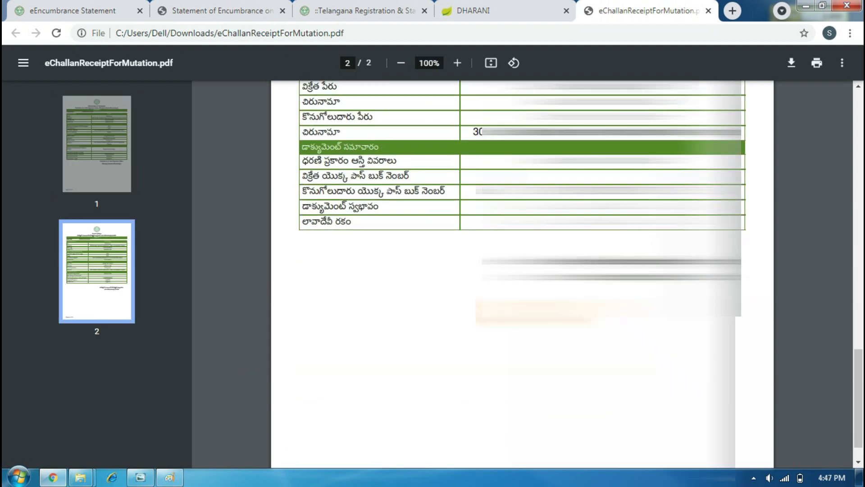
scroll(523, 313, down, 1)
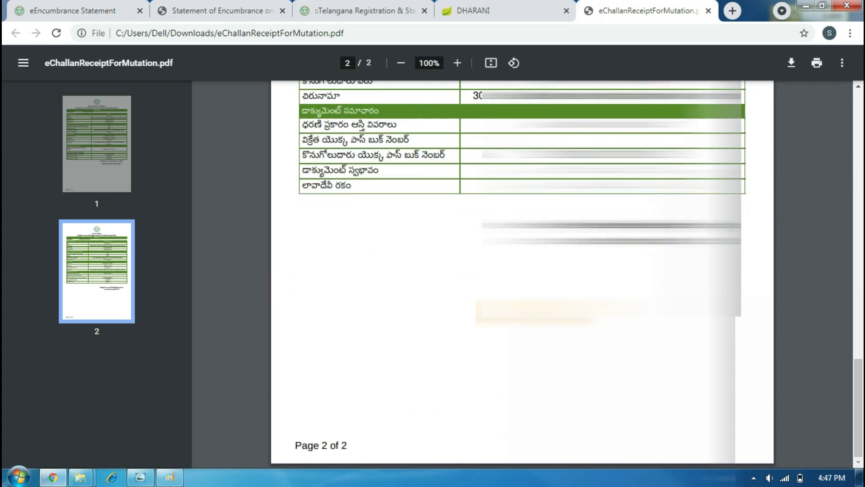
key(ctrl+shift+Tab)
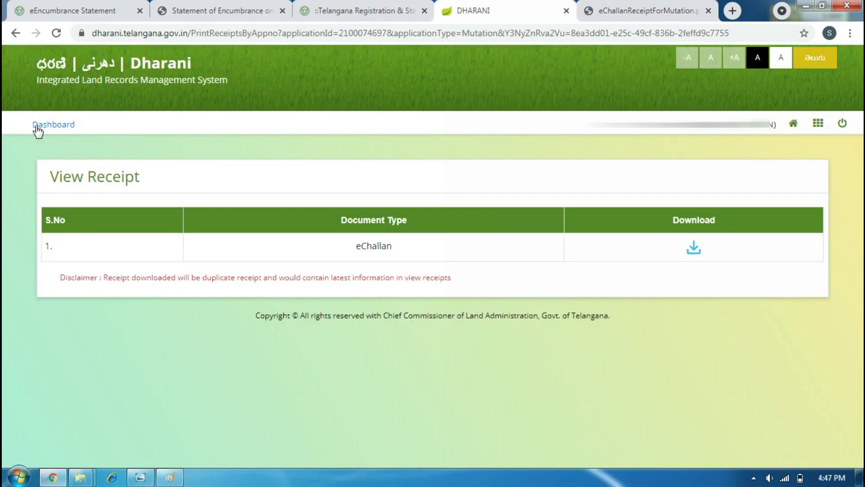
Go to the Dashboard, check the Pending for Approval status, and request a fresh sign-in OTP.
click(36, 125)
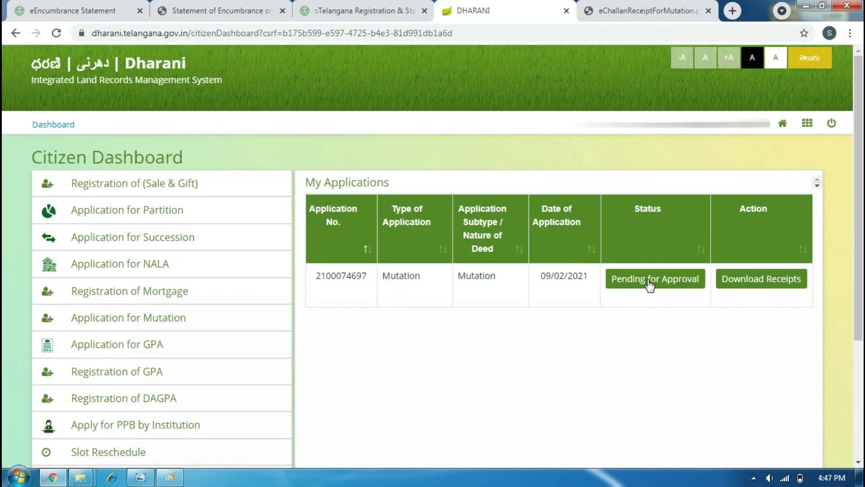
click(648, 283)
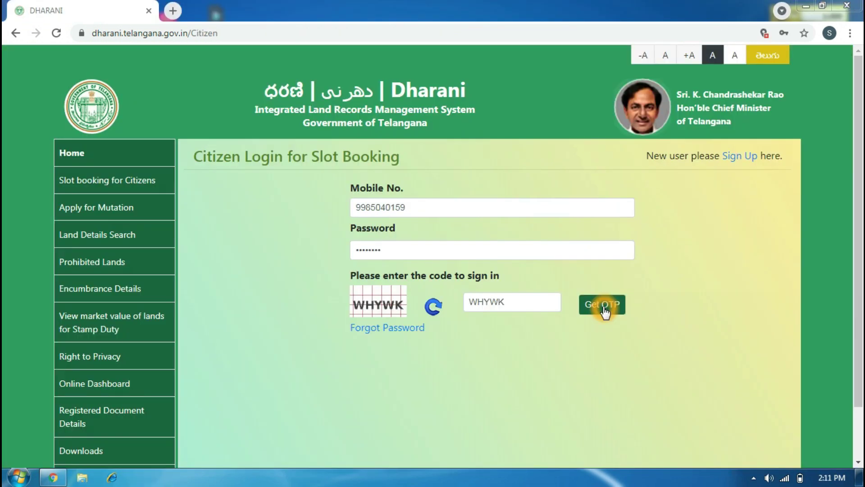
click(603, 307)
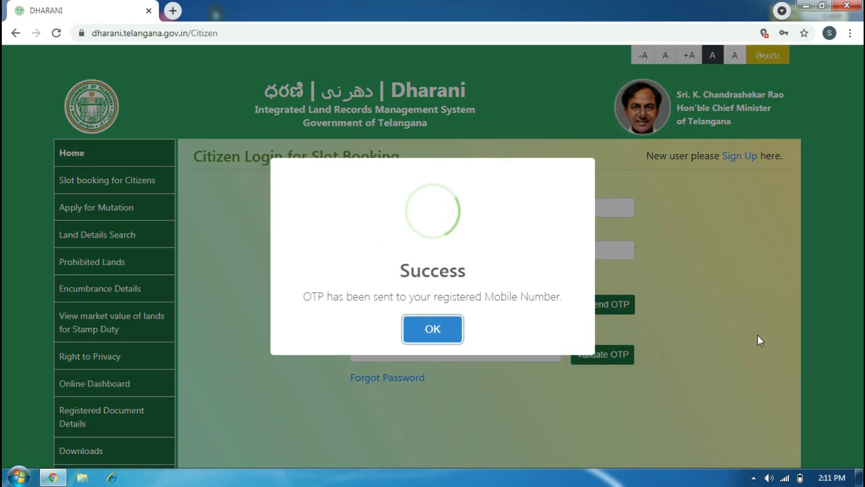
Dismiss the OTP-sent notice, enter and validate the OTP, and acknowledge the verification alert.
click(449, 339)
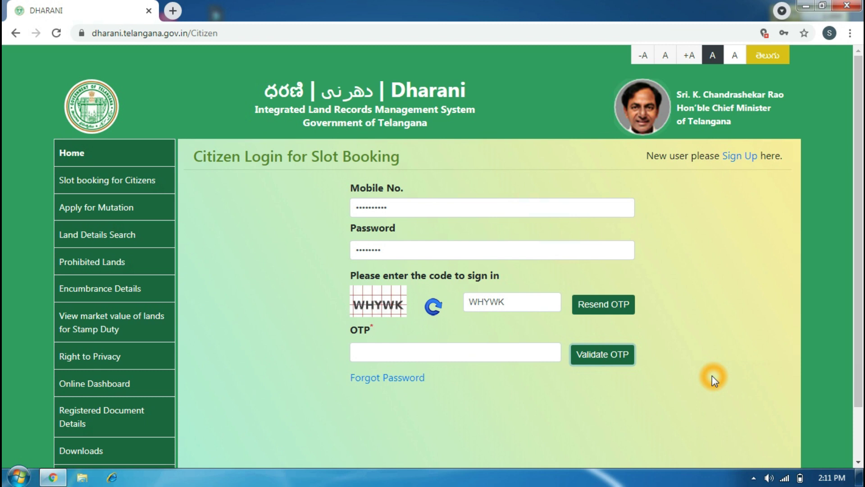
click(387, 348)
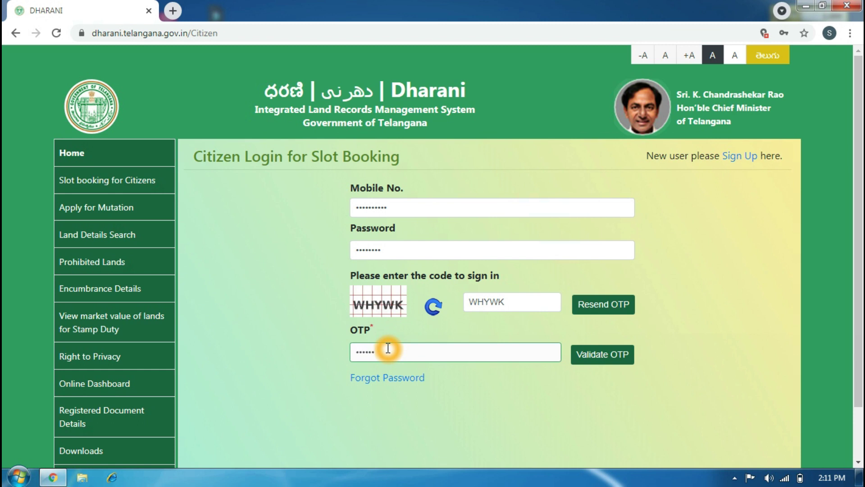
click(592, 353)
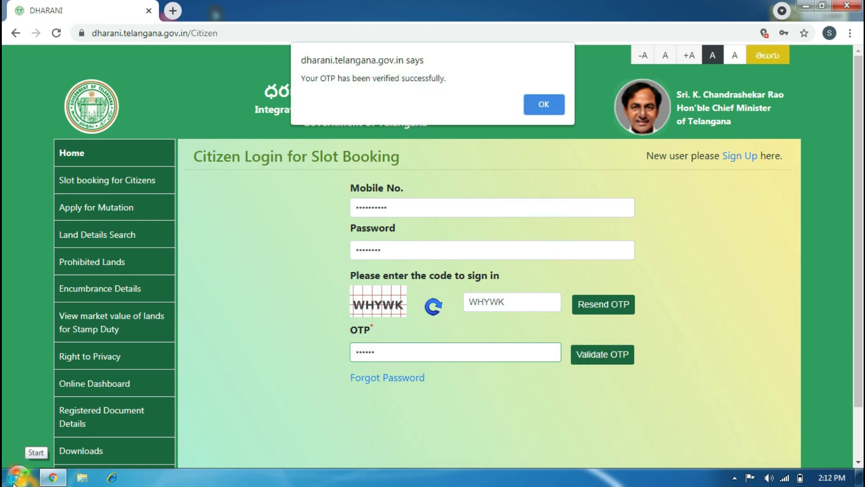
click(540, 105)
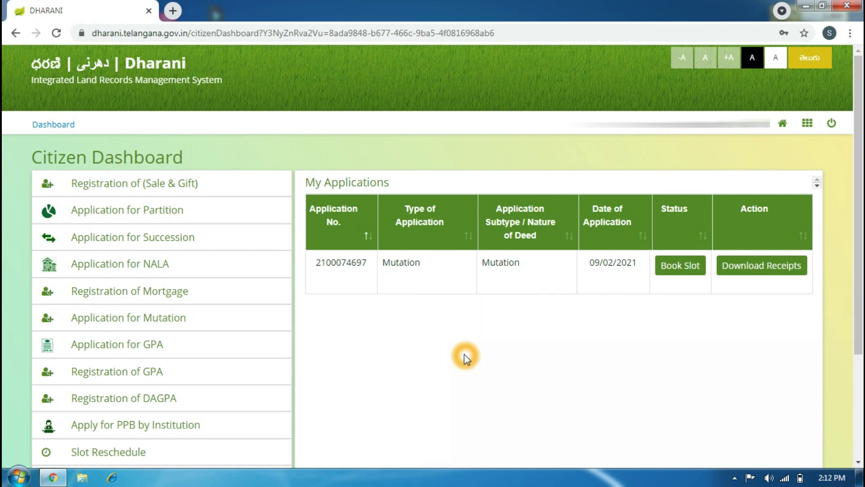
Check today's date (16) on the taskbar calendar, then choose Book Slot for the mutation application.
click(679, 268)
click(832, 478)
click(687, 381)
click(687, 385)
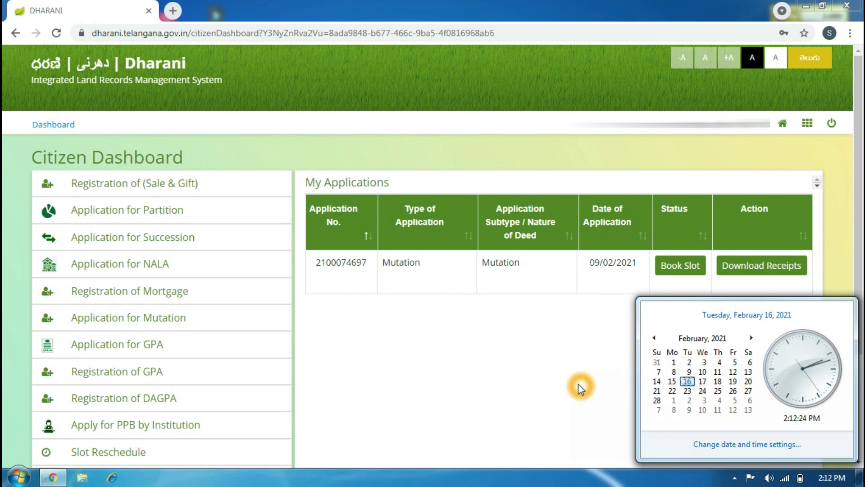
click(687, 382)
click(687, 374)
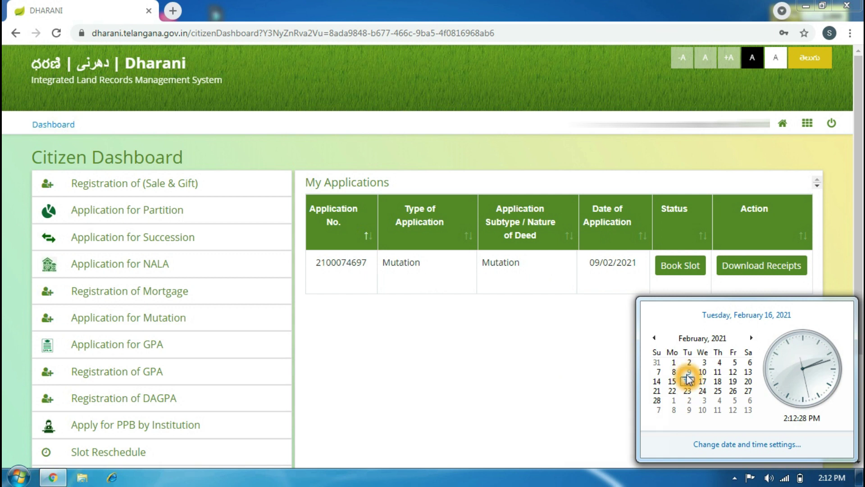
click(687, 381)
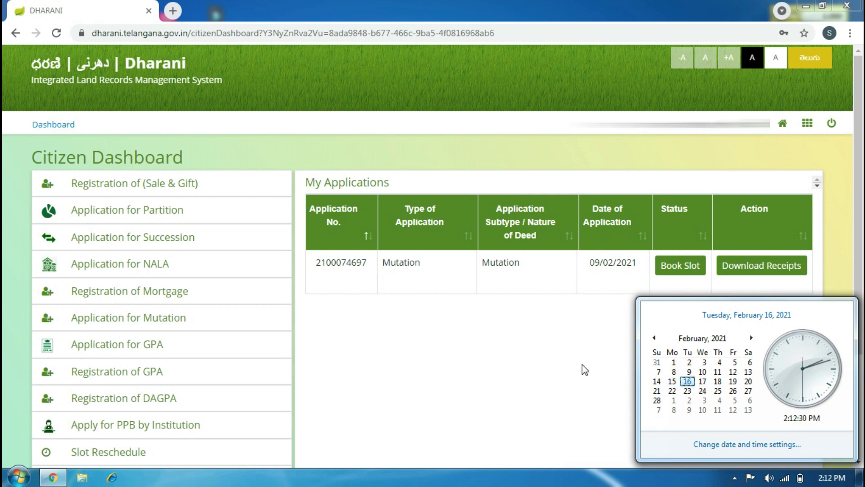
click(569, 358)
click(681, 267)
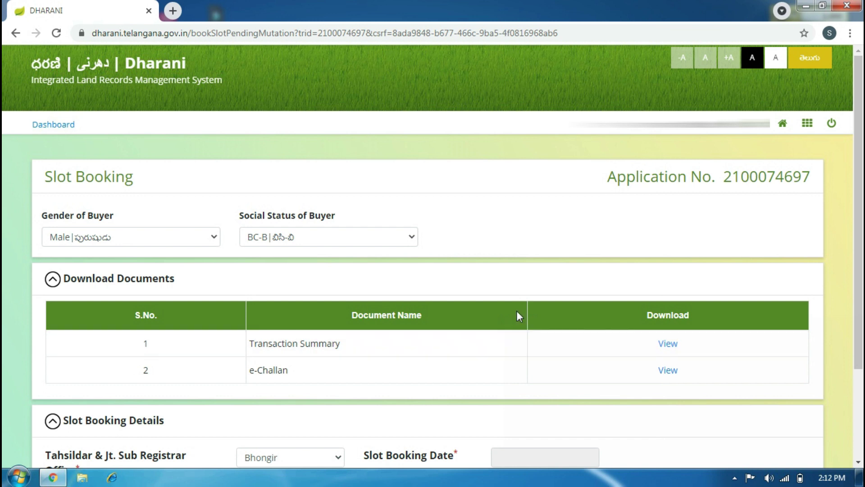
Download the Transaction Summary and e-Challan PDFs and show them in the Downloads folder.
drag(860, 217, 861, 309)
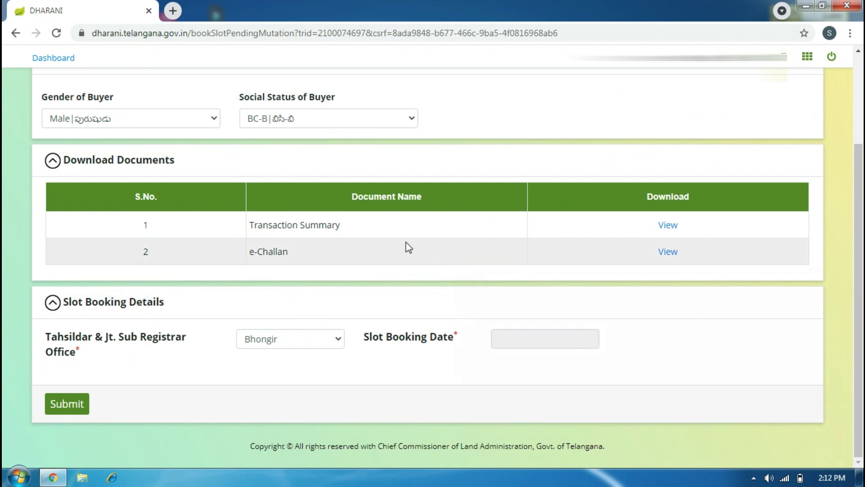
click(666, 225)
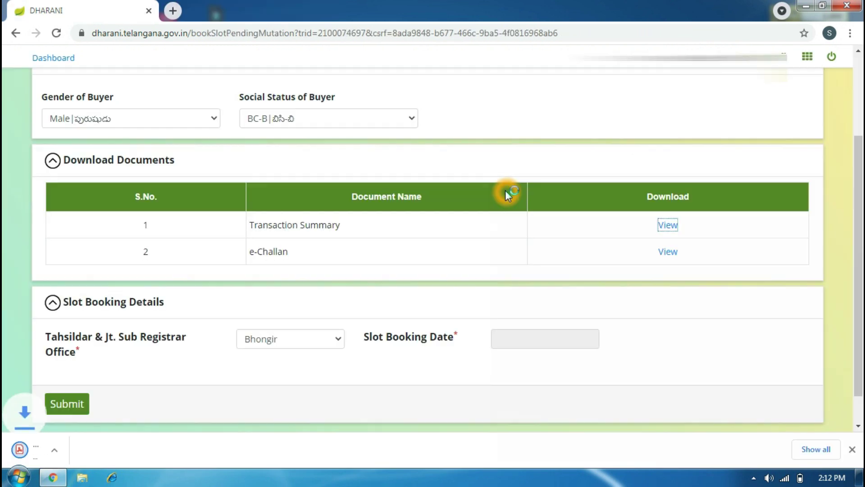
click(674, 251)
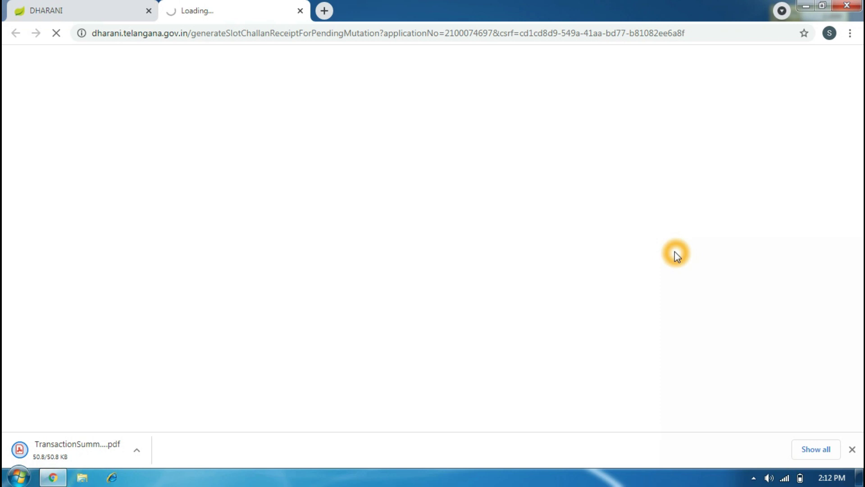
click(814, 449)
click(307, 184)
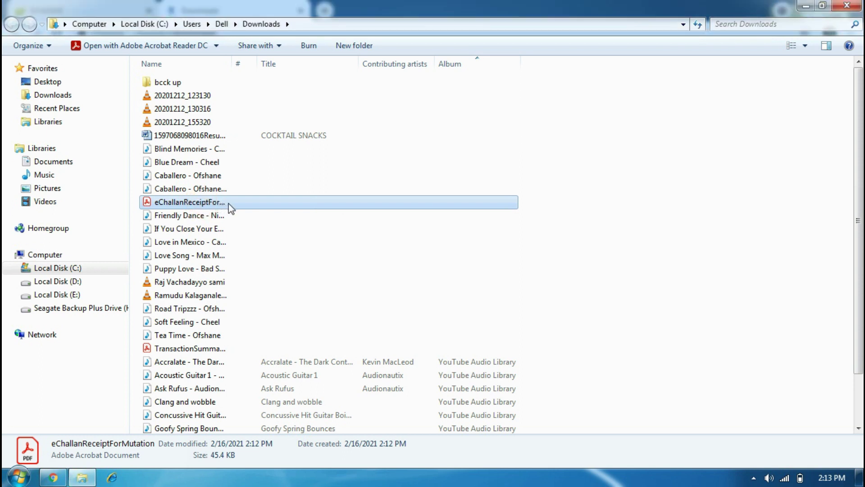
Open the e-Challan receipt PDF in Acrobat Reader, scroll through it, and close it.
click(272, 208)
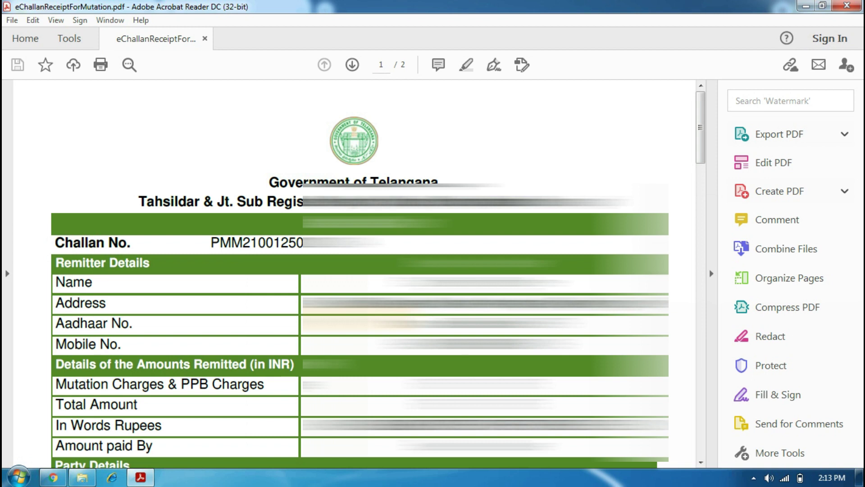
scroll(353, 270, down, 3)
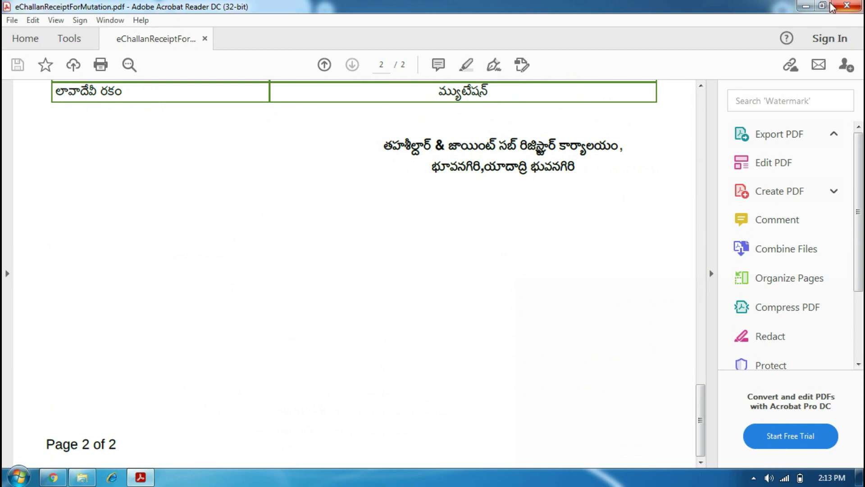
click(837, 8)
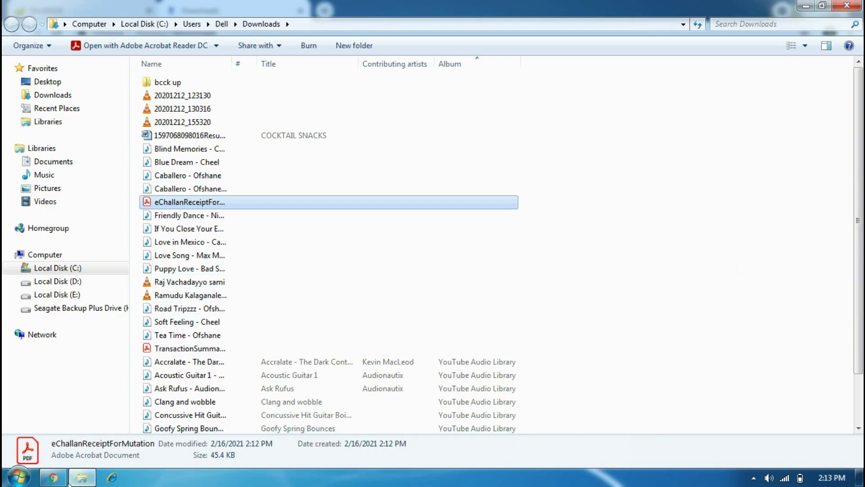
Open TransactionSummaryForMutation.pdf from its folder, scroll through it, then return to the Dharani slot-booking page.
click(57, 478)
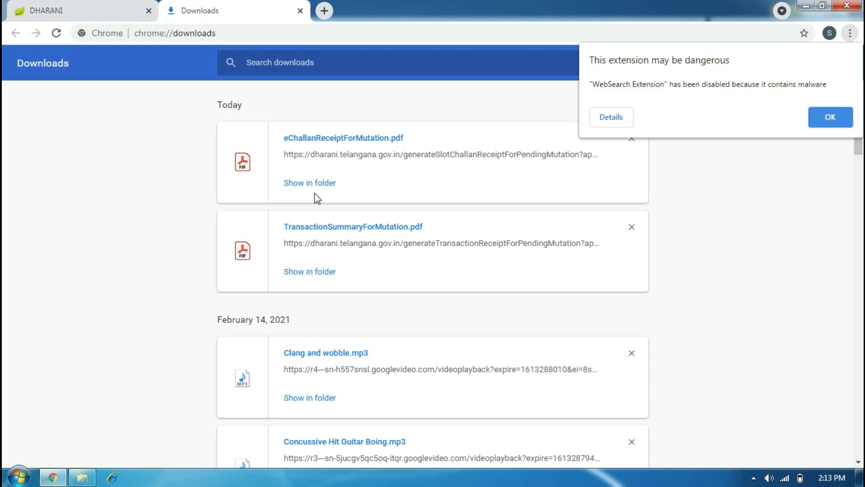
click(305, 271)
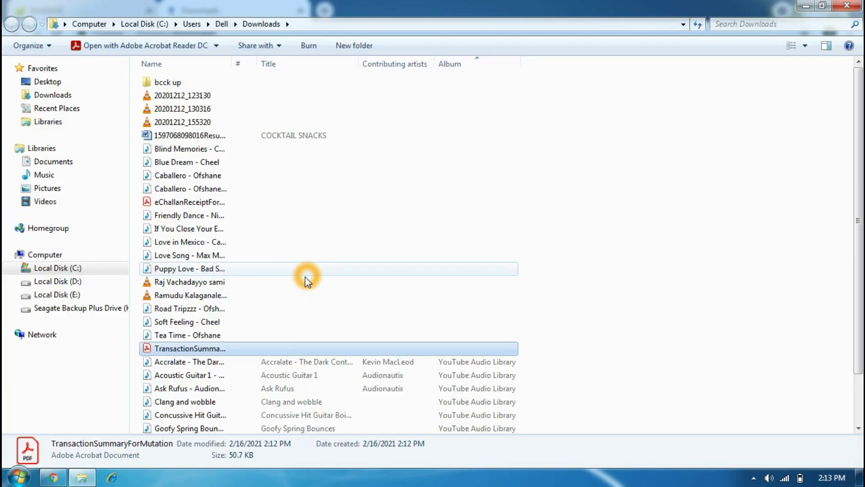
double_click(218, 349)
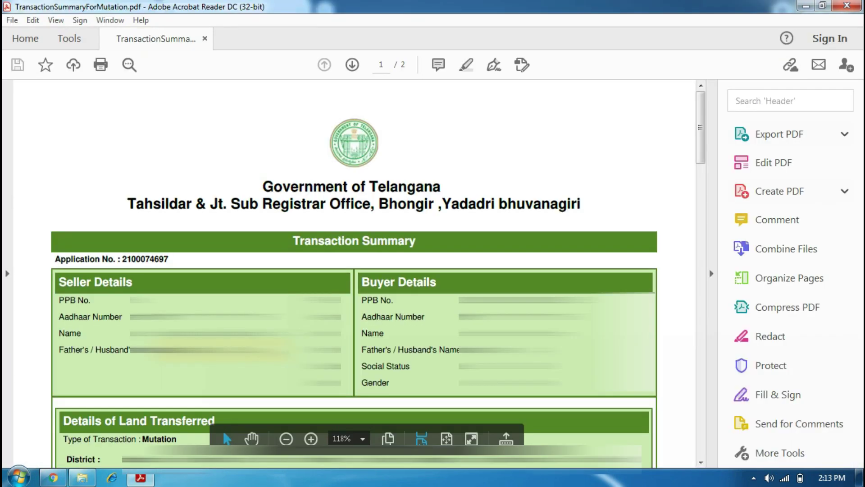
click(704, 127)
drag(704, 127, 701, 225)
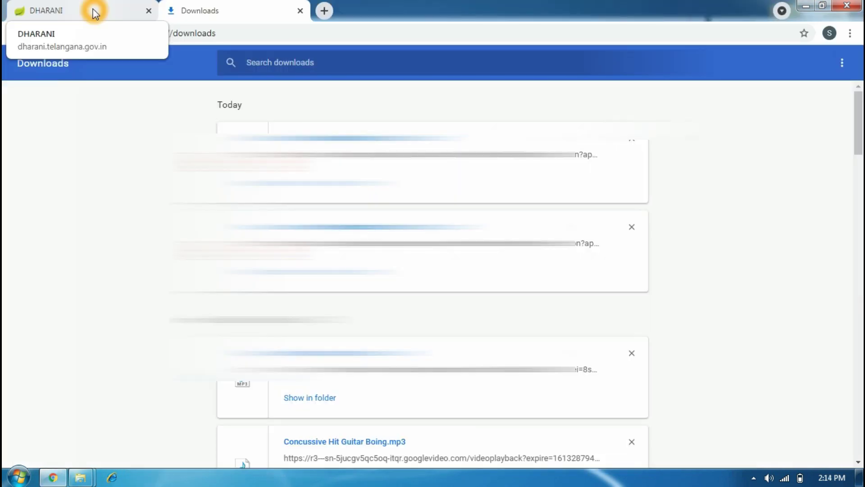
click(94, 12)
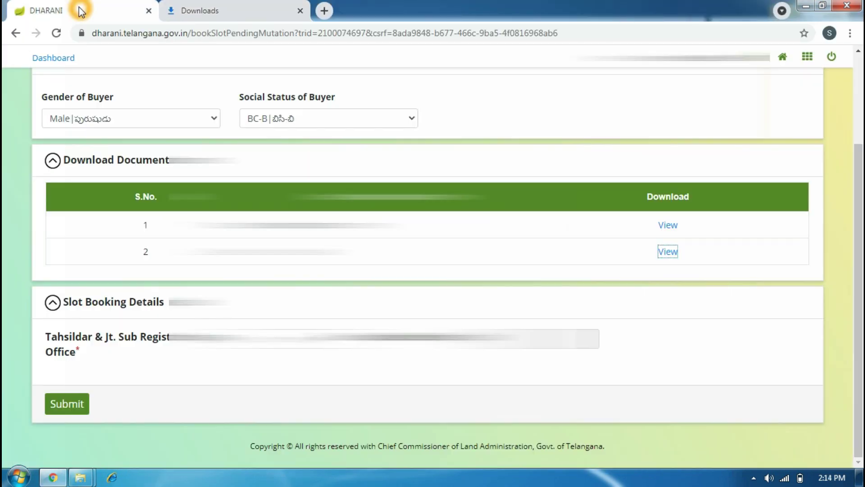
Compare slots on 18, 19 and 20 February, then submit a booking for 18/02/2021 at 11:15.
click(541, 341)
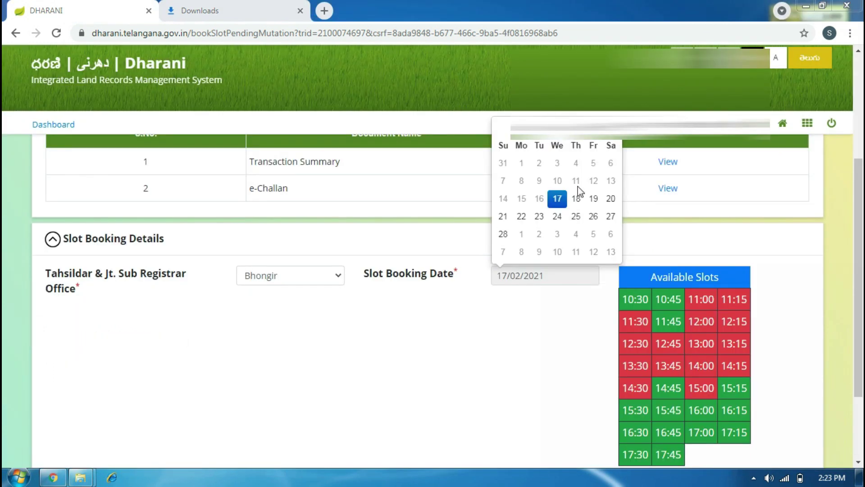
click(575, 198)
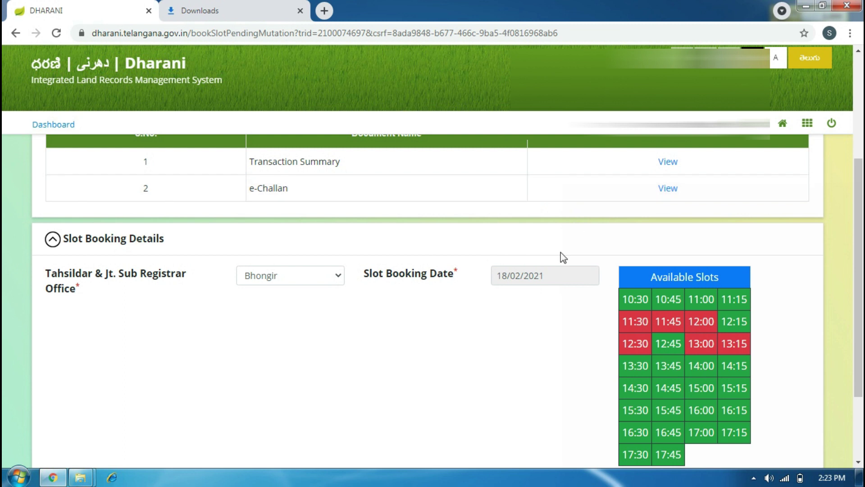
click(547, 275)
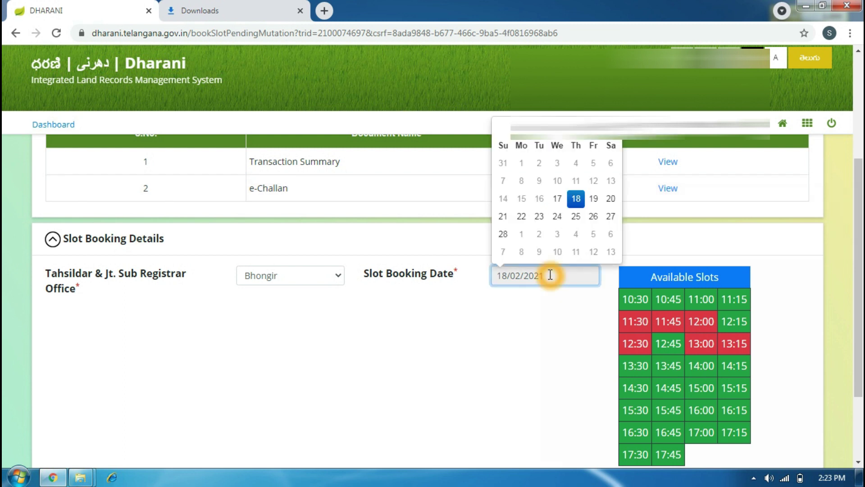
click(595, 201)
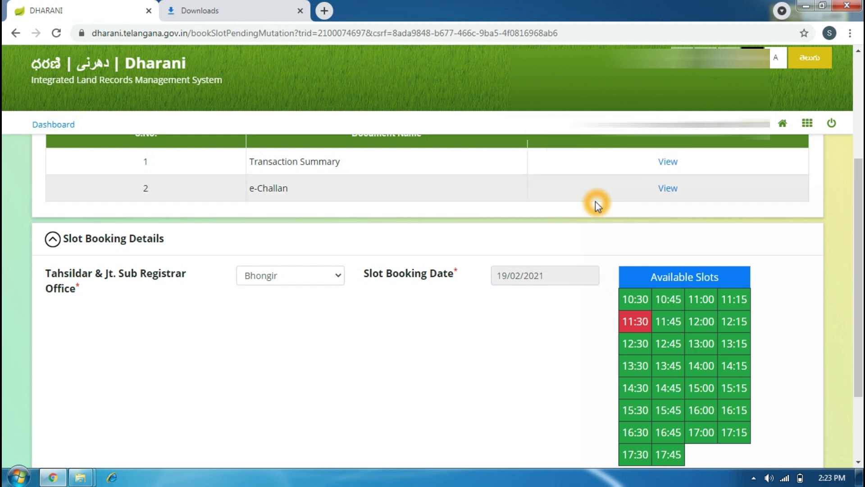
click(552, 277)
click(609, 199)
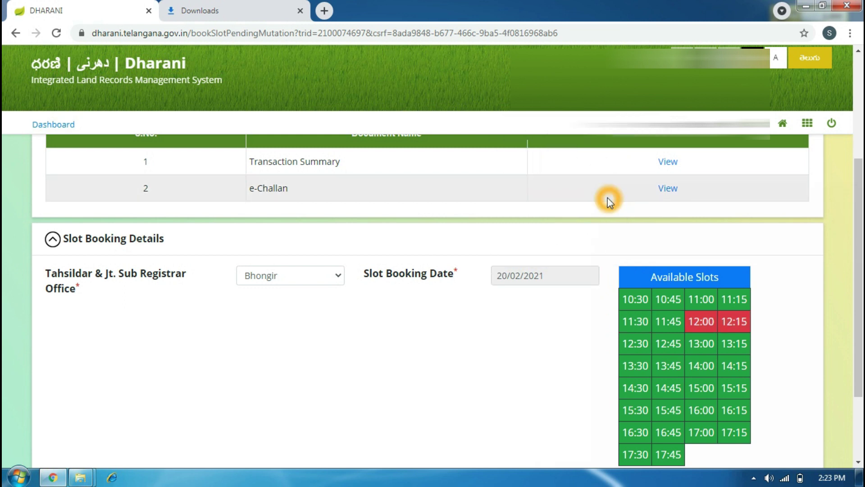
click(548, 276)
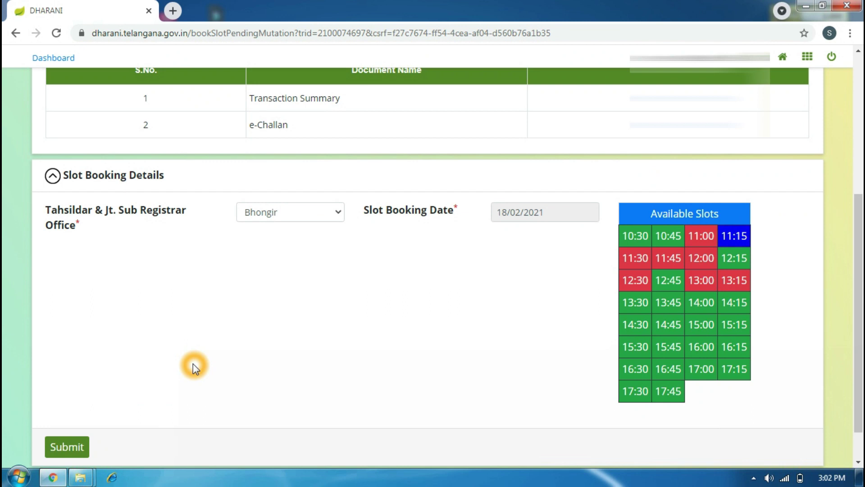
click(67, 448)
Submit the 11:15, 18/02/2021 Bhongir slot booking and confirm both prompts to send it to the Tahsildar.
click(477, 113)
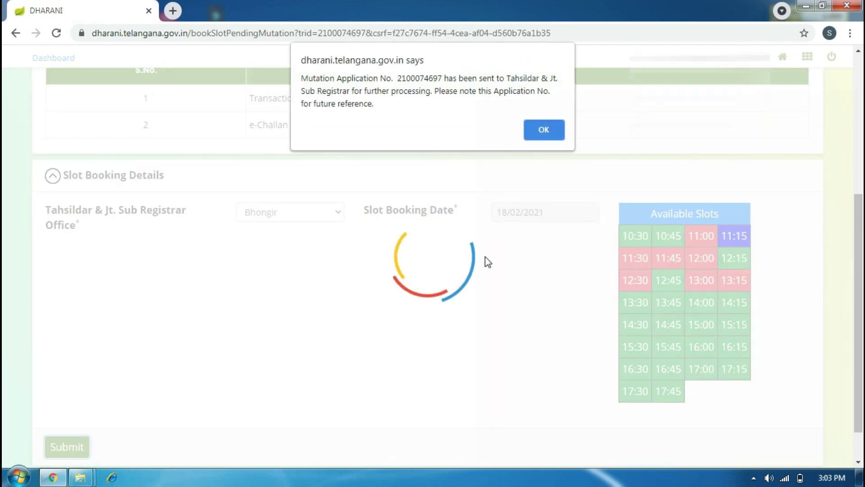
click(481, 281)
click(549, 90)
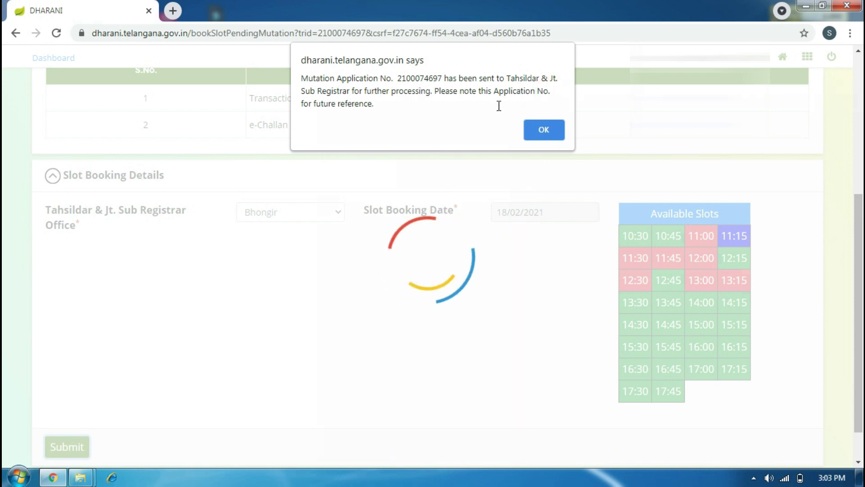
click(311, 113)
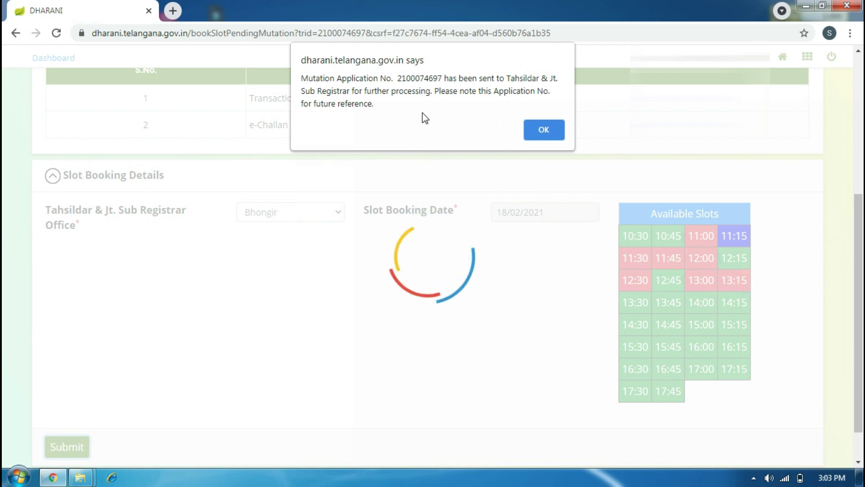
click(438, 112)
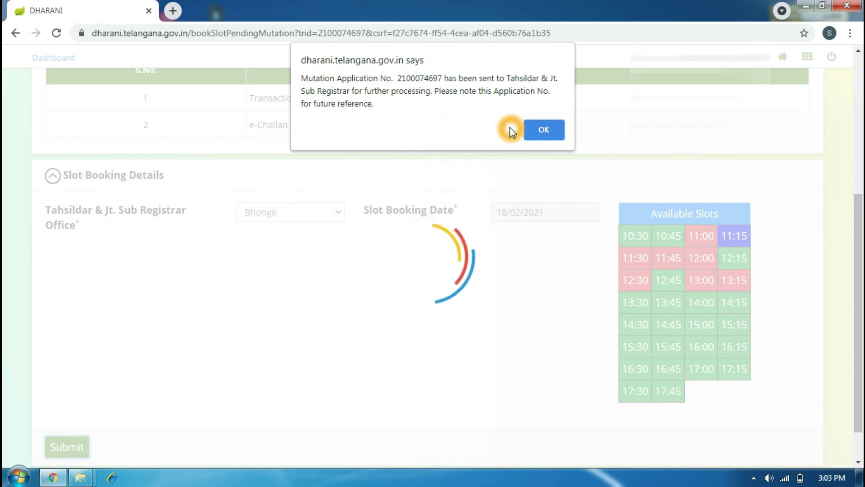
click(540, 134)
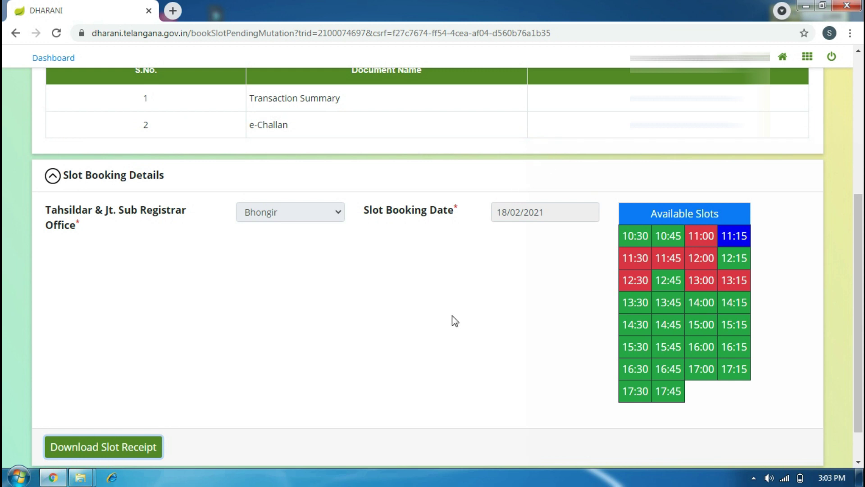
Download SlotBookingAdvisoryForPendingMutation.pdf and open it in Chrome's PDF viewer.
scroll(448, 326, down, 1)
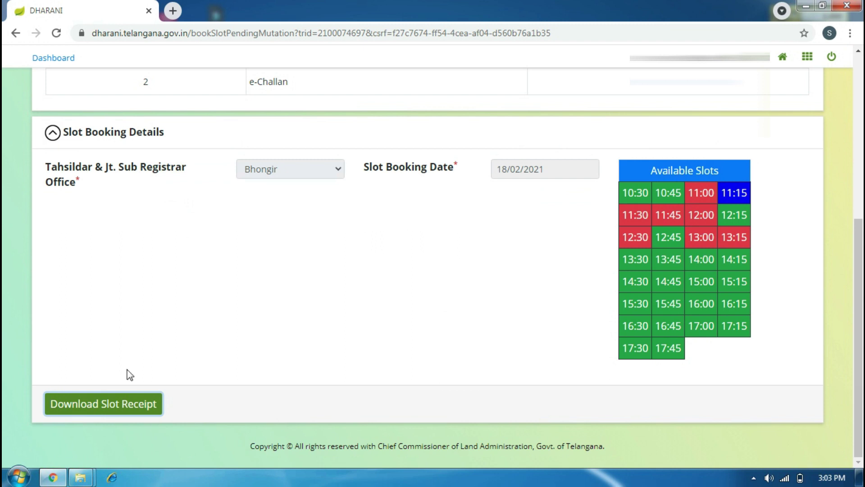
click(106, 407)
scroll(155, 318, up, 7)
scroll(156, 318, down, 6)
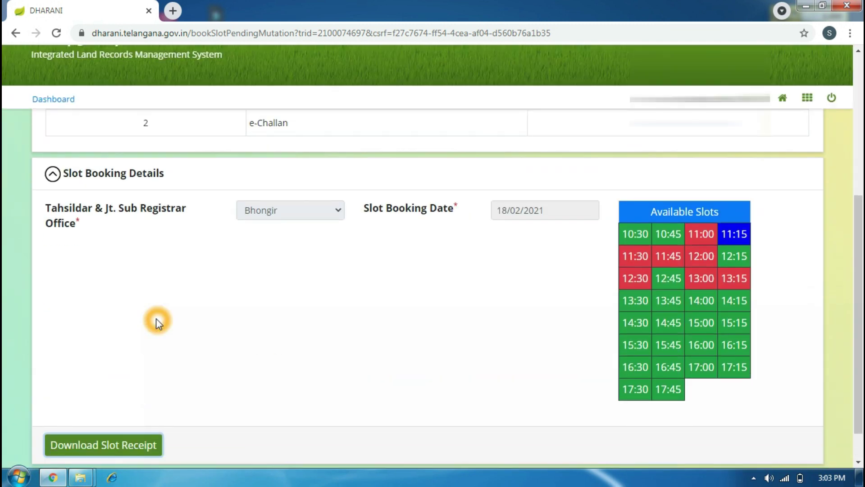
scroll(155, 318, down, 2)
click(104, 405)
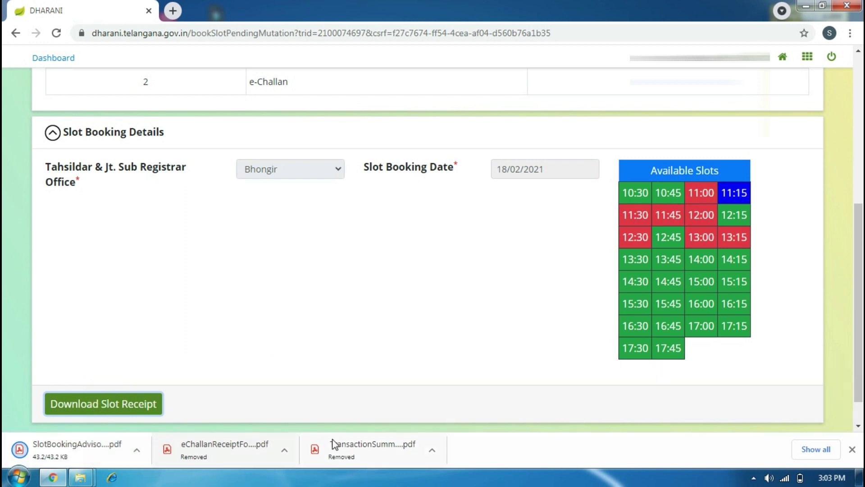
click(100, 450)
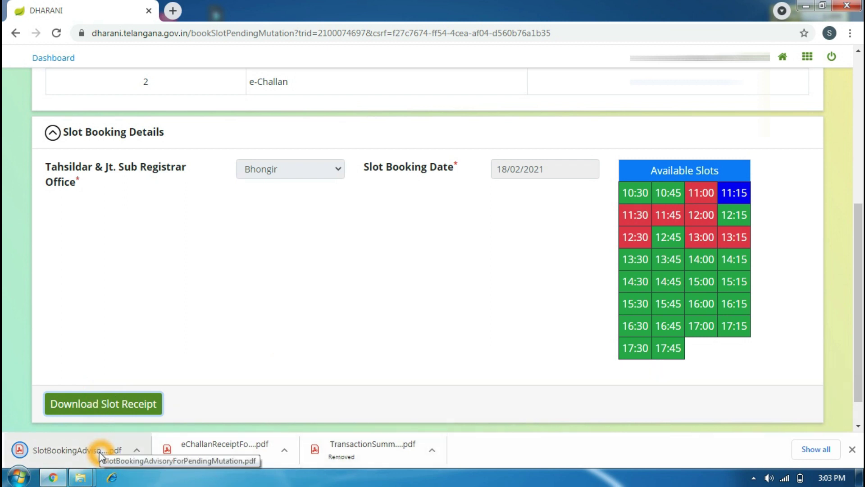
click(83, 453)
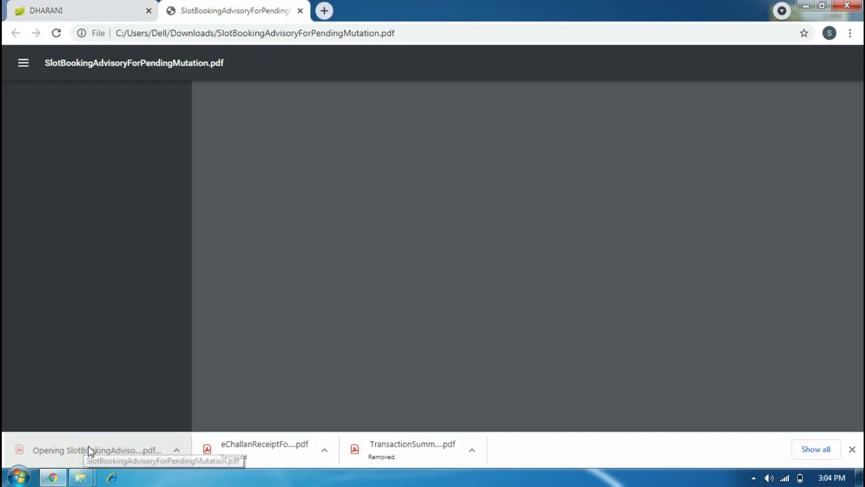
Review the Slot Booking & Advisory PDF for the 18/02/2021 11:15 AM appointment.
click(278, 321)
click(447, 308)
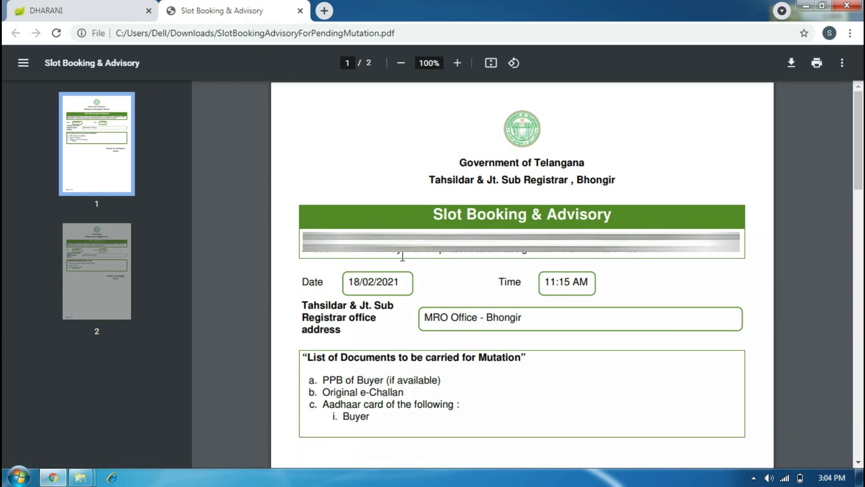
click(580, 257)
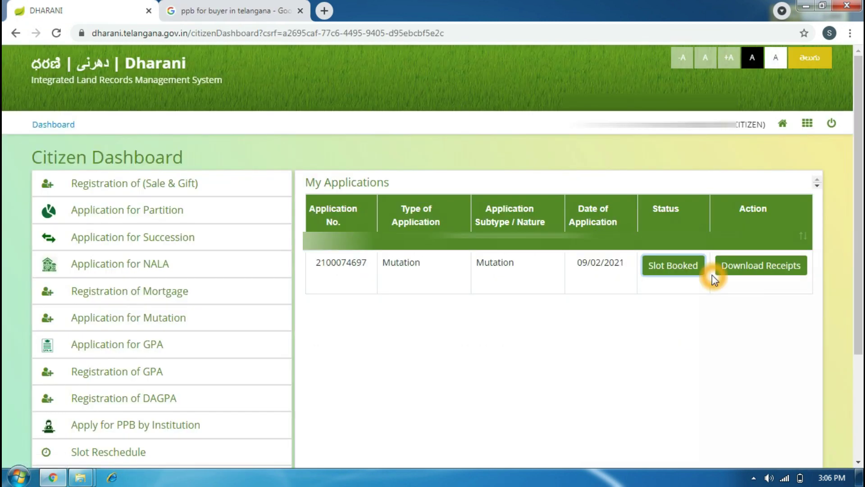
Open the mutation application's Download Receipts list from the Dharani Citizen Dashboard.
click(679, 268)
click(752, 268)
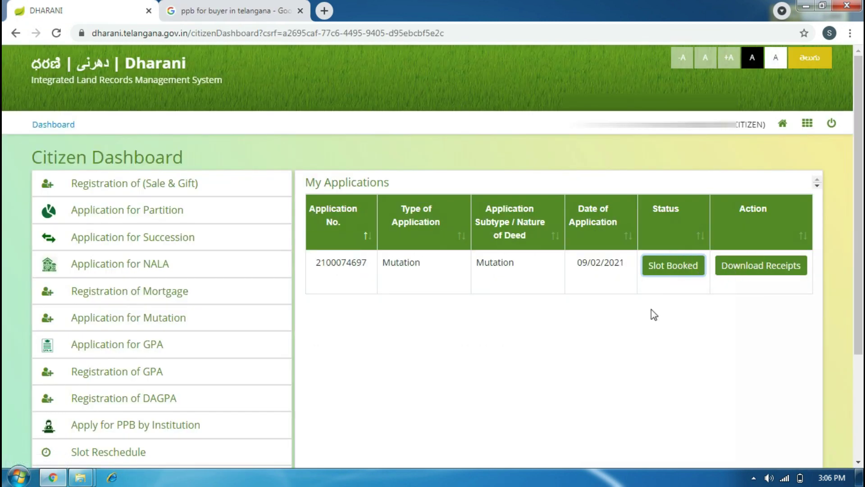
click(769, 269)
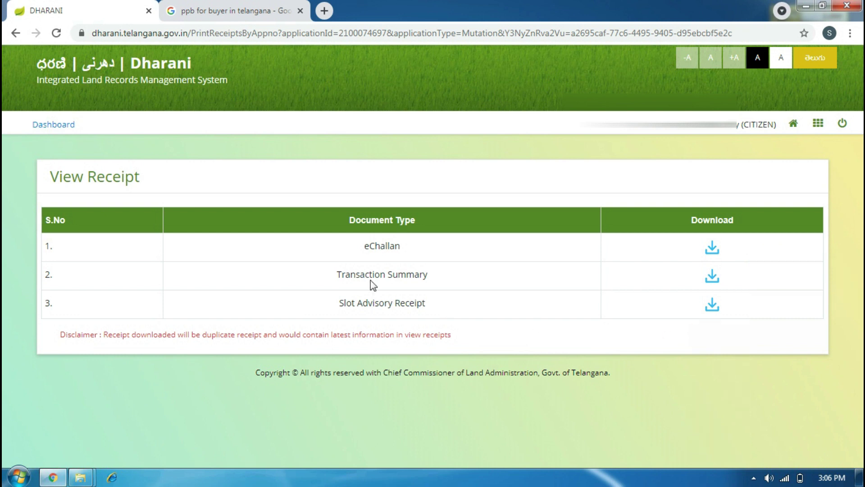
click(500, 254)
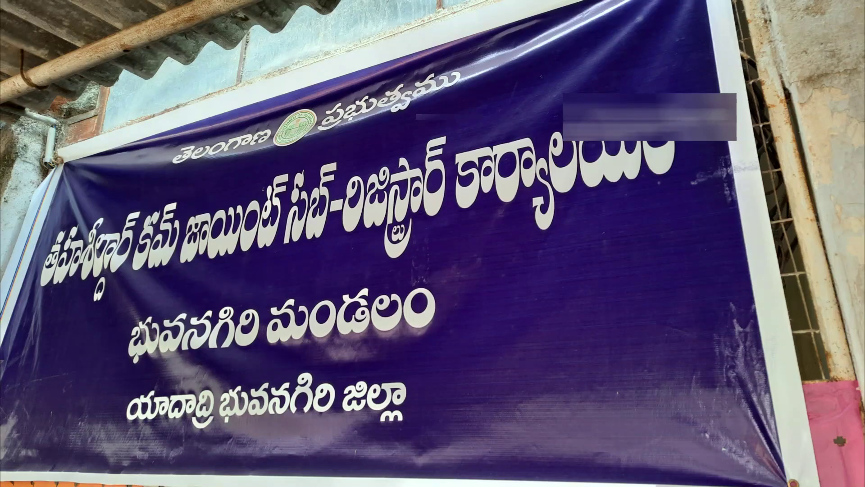